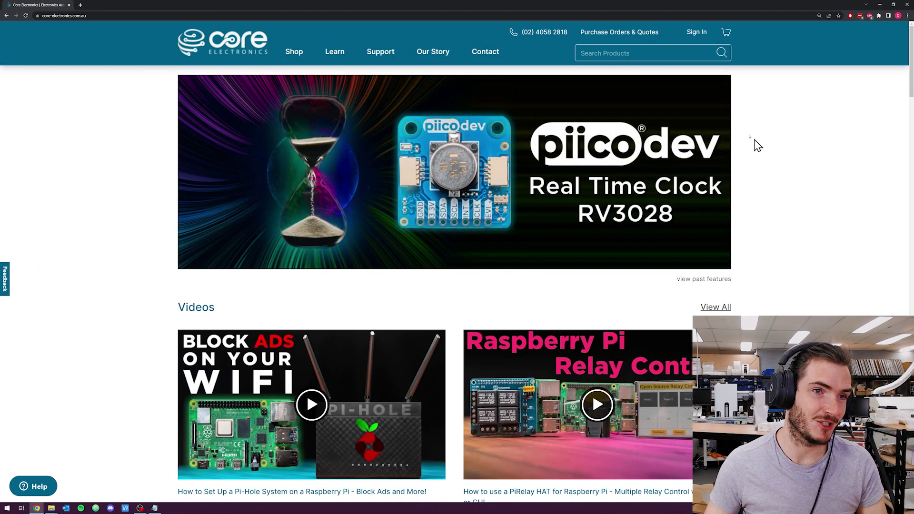
Search the Core Electronics store for 'pwm driver'.
click(673, 55)
text(pwm d)
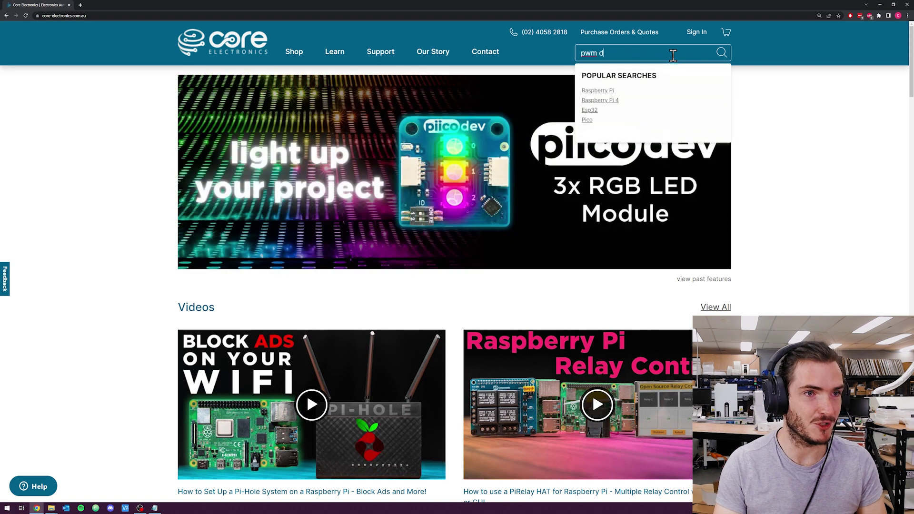
text(river)
key(Return)
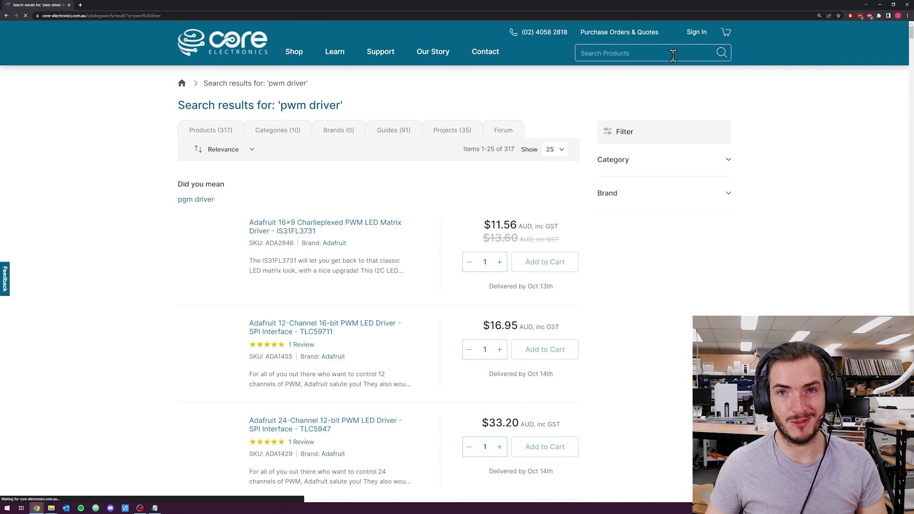
Open the TLC59711, PCA9685 and Servo PWM Pi driver results in background tabs.
scroll(375, 230, down, 2)
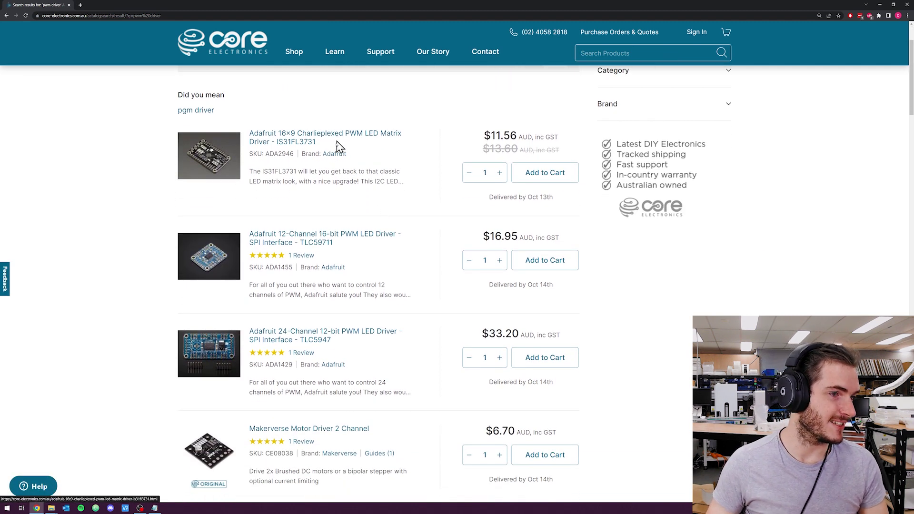
scroll(338, 180, down, 1)
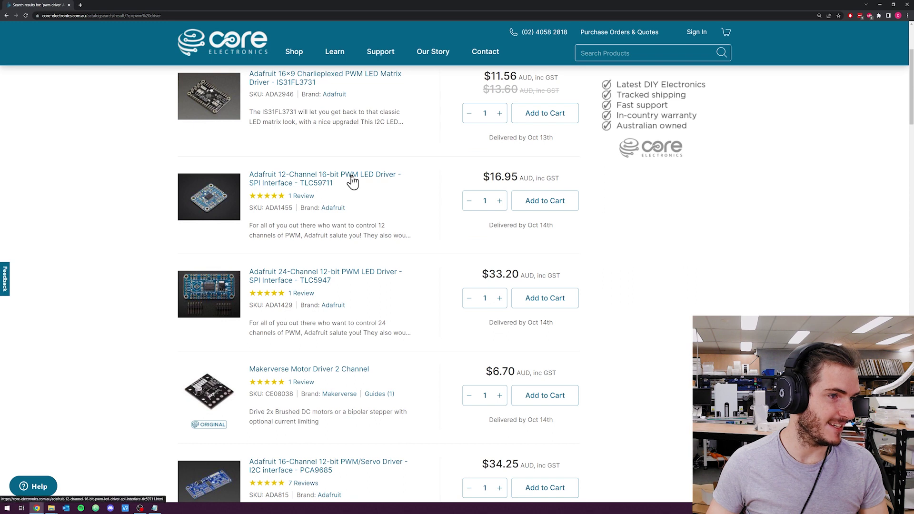
middle_click(315, 187)
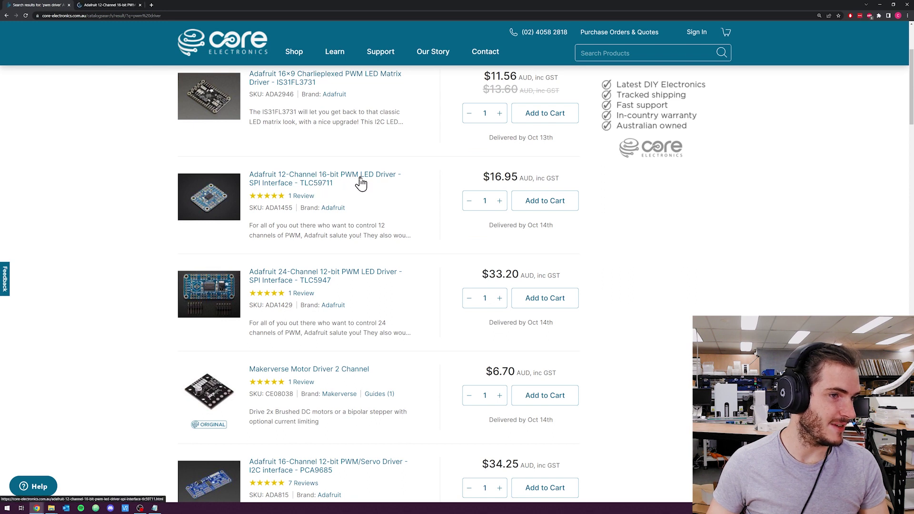
scroll(356, 187, down, 1)
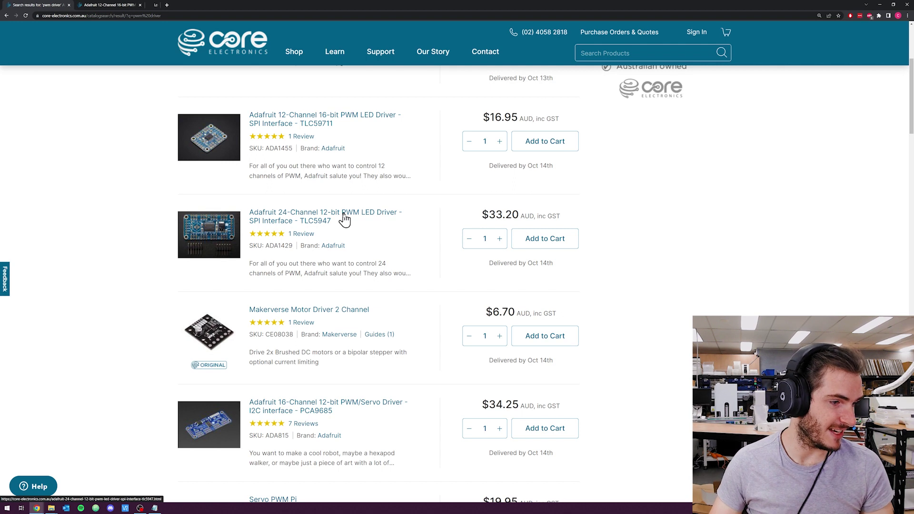
scroll(343, 224, down, 2)
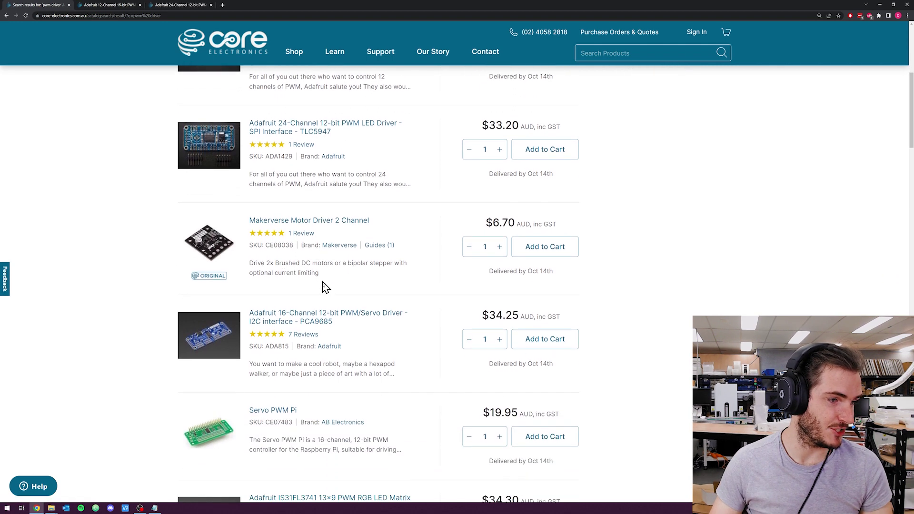
middle_click(323, 315)
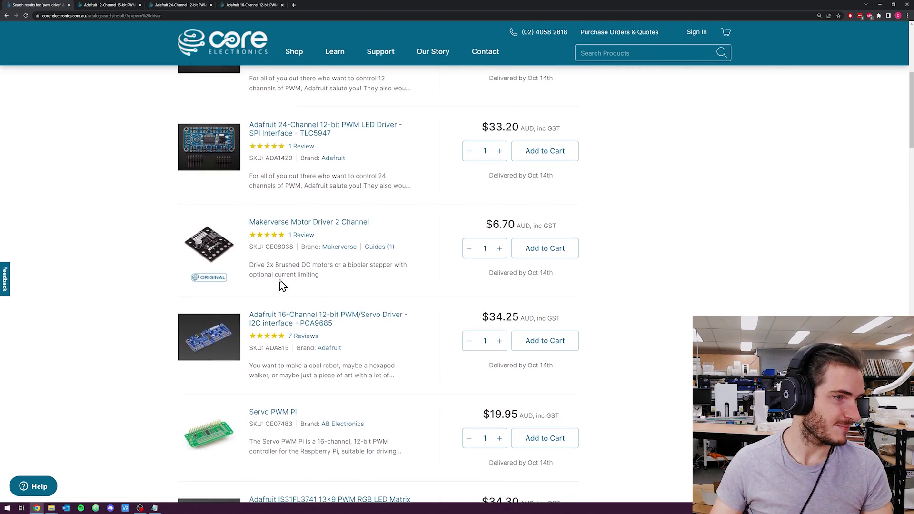
scroll(283, 285, up, 3)
scroll(284, 231, down, 3)
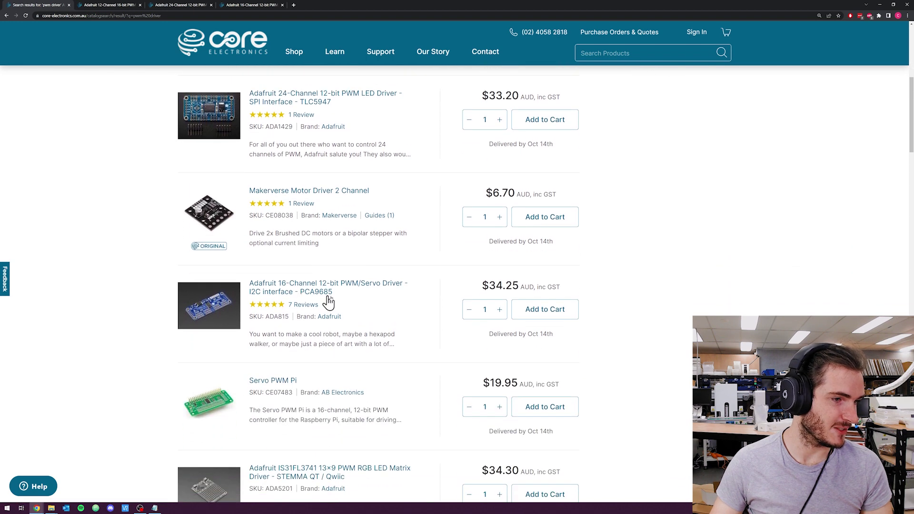
scroll(342, 303, down, 2)
middle_click(283, 292)
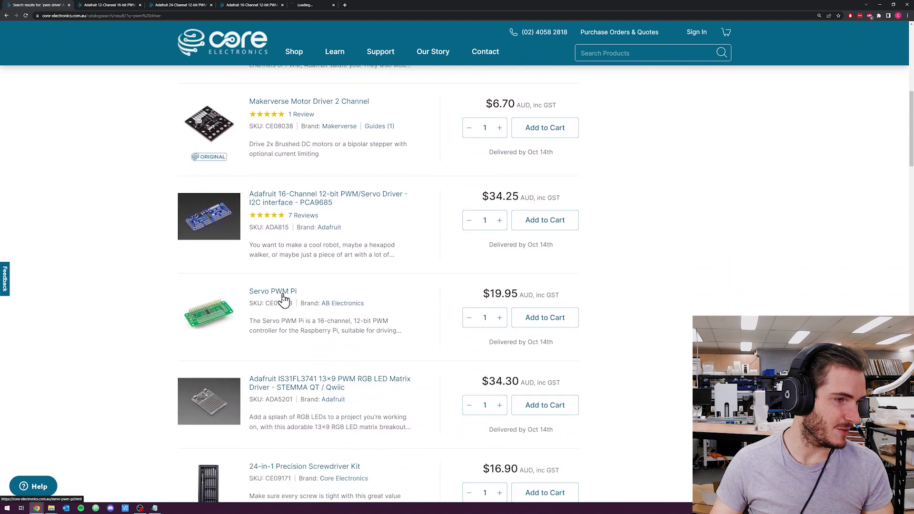
scroll(326, 316, down, 1)
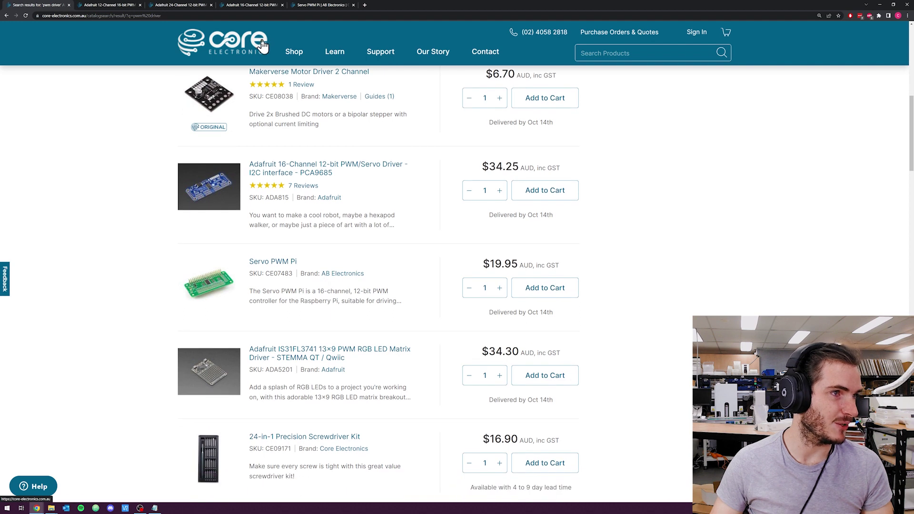
Select the chip part number PCA9685, TLC5947 or TLC59711 on each candidate's product page.
click(316, 7)
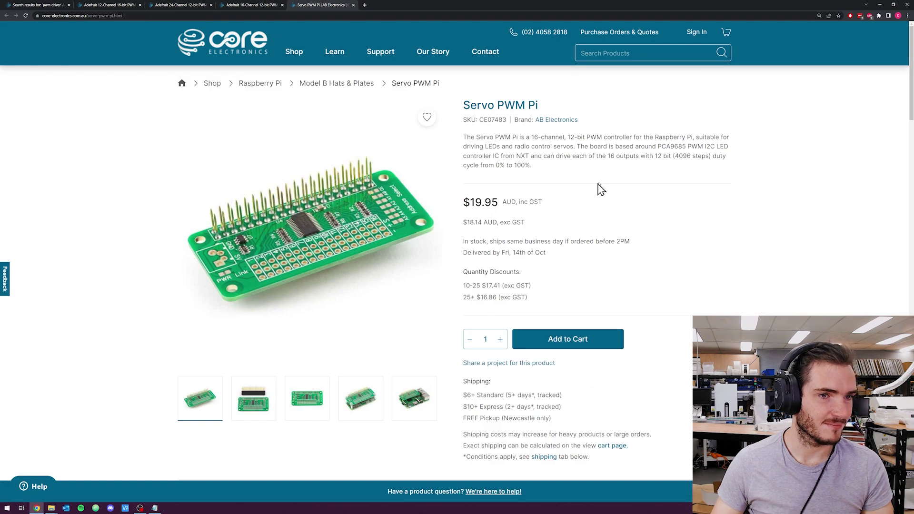
double_click(666, 147)
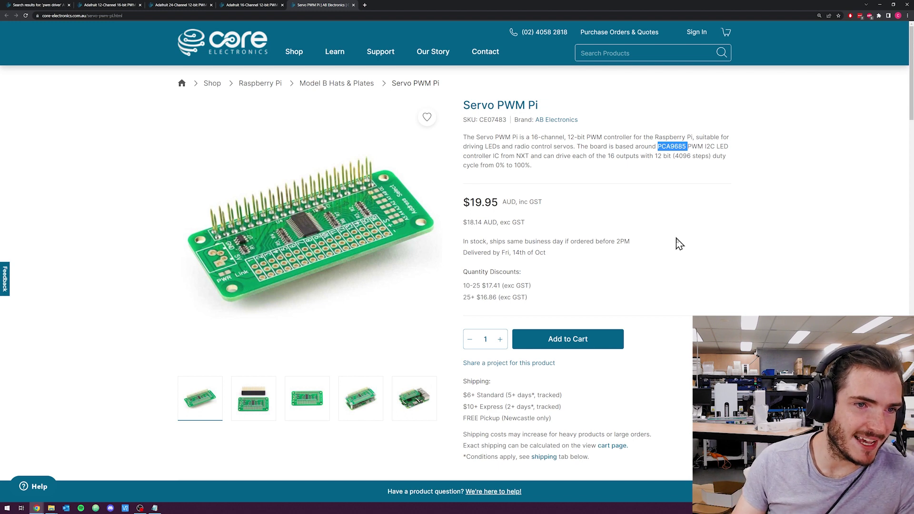
click(247, 6)
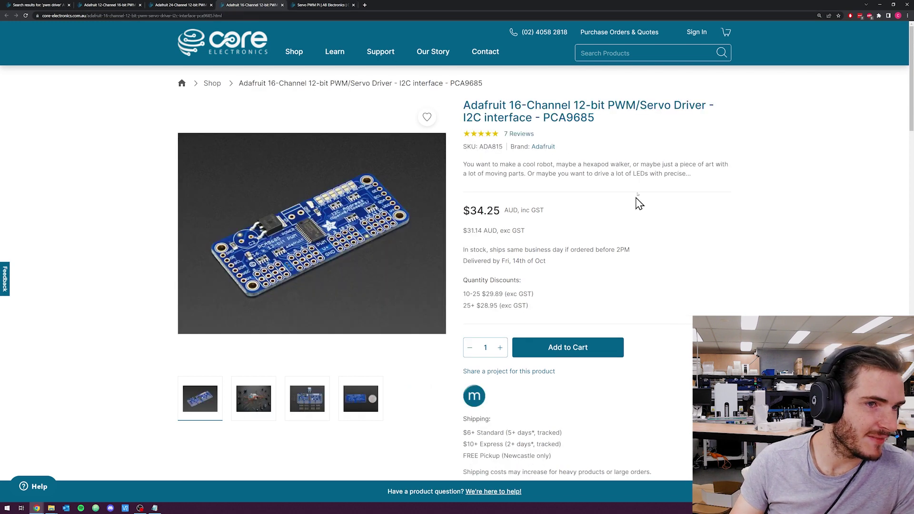
double_click(581, 117)
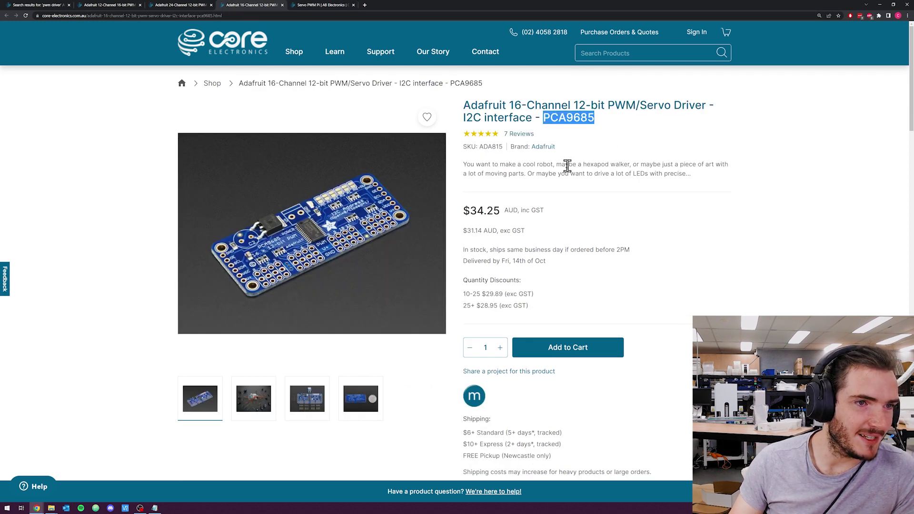
click(180, 6)
double_click(543, 118)
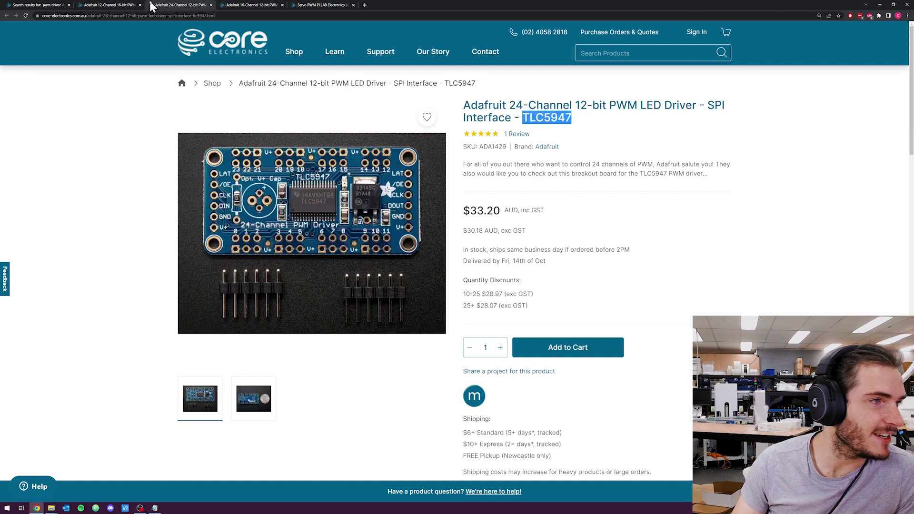
click(112, 6)
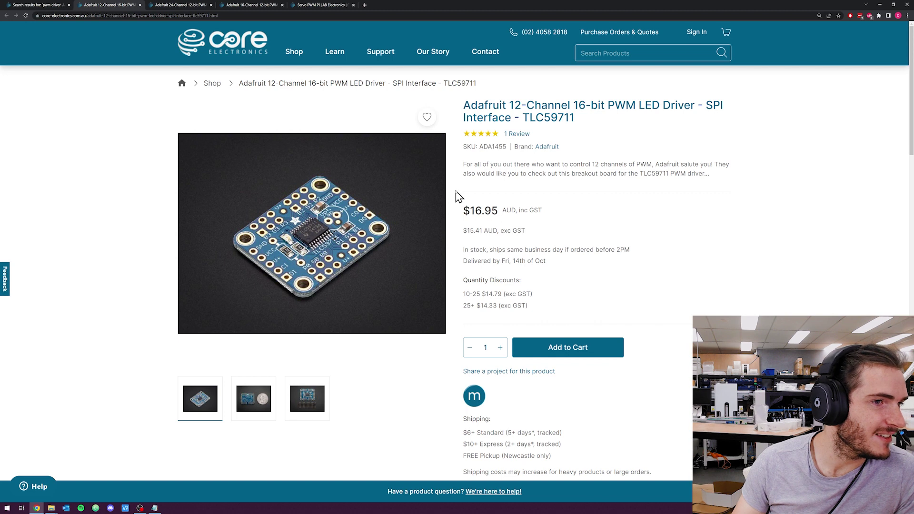
double_click(547, 118)
key(ctrl+c)
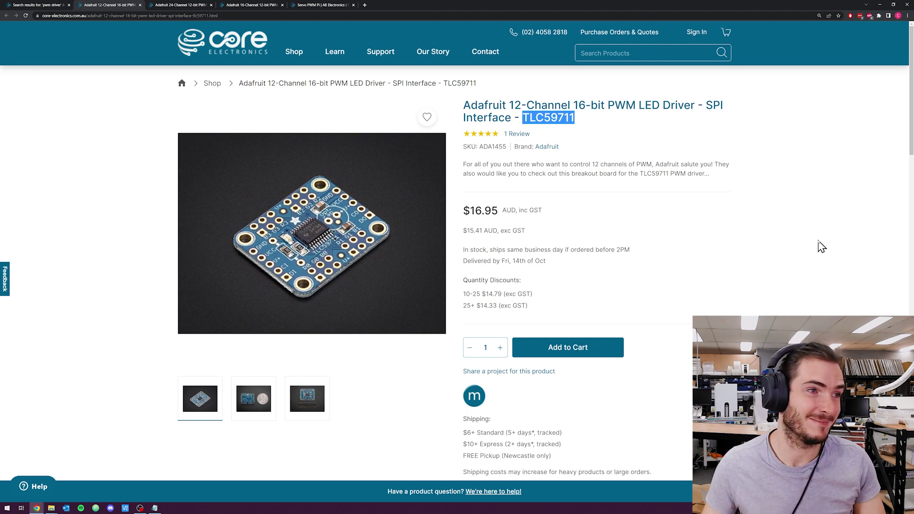
Open mouser.com in a new tab and search for the pasted part number TLC59711.
click(365, 5)
text(mouser.com)
key(Return)
click(426, 38)
key(ctrl+v)
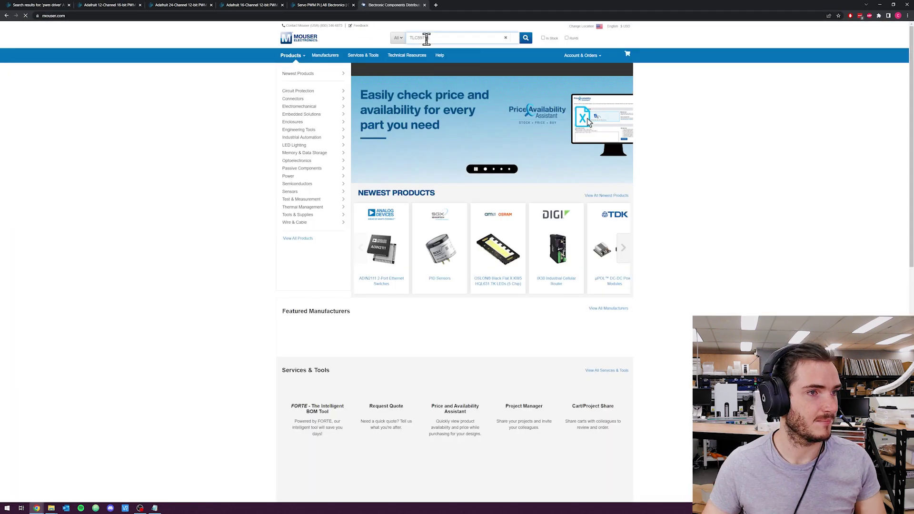
key(Return)
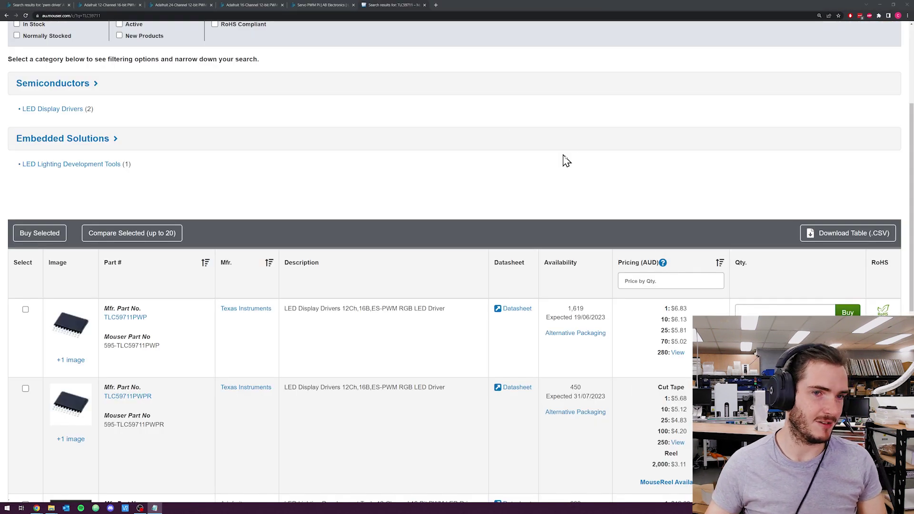
Note the TLC59711 expected stock date 19/06/2023 and 100-piece price of $4.20.
scroll(566, 161, down, 1)
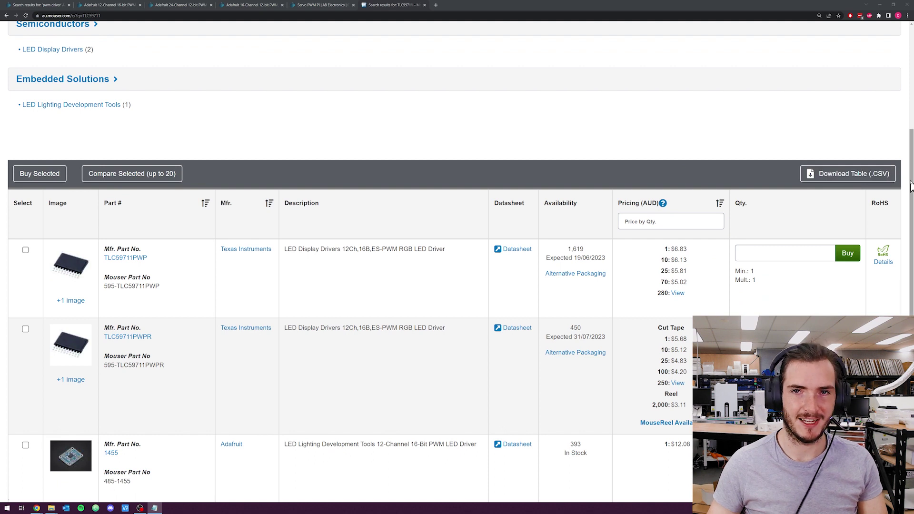
drag(910, 177, 910, 217)
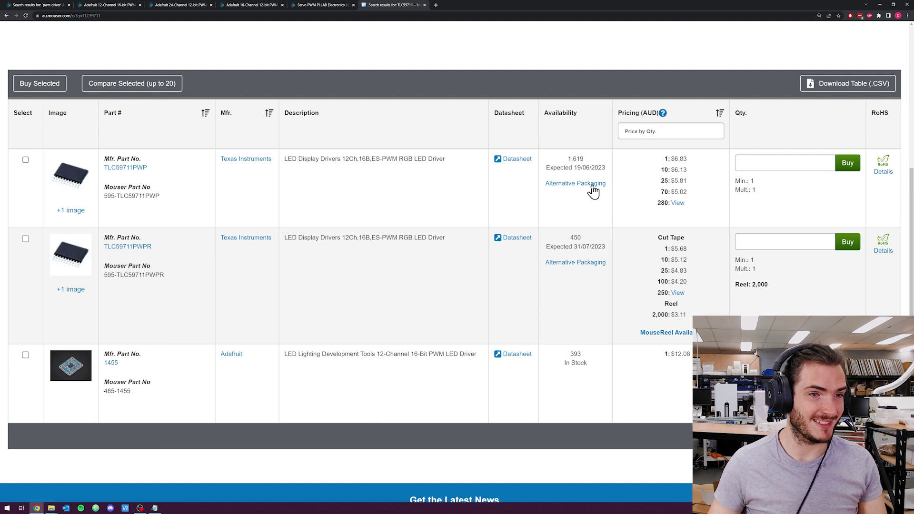
drag(573, 167, 604, 166)
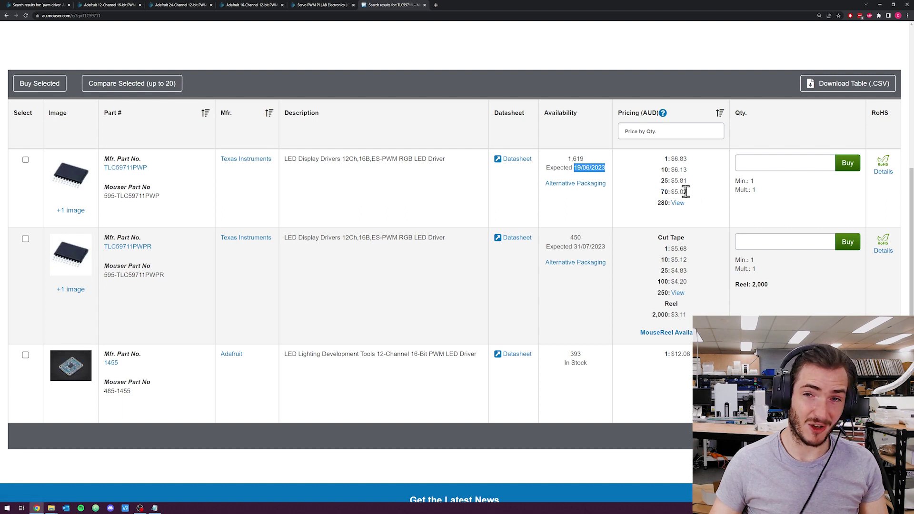
drag(688, 281, 660, 281)
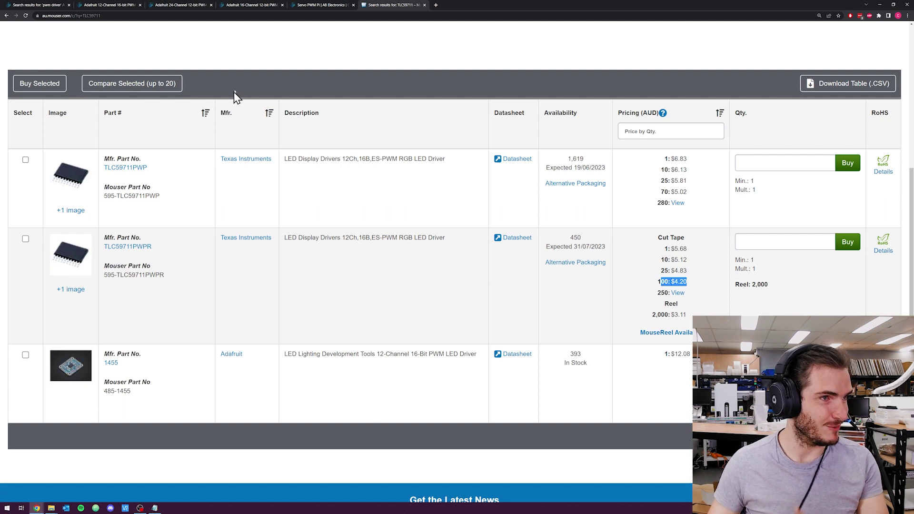
Search Mouser for the pasted part number PCA9685.
click(238, 5)
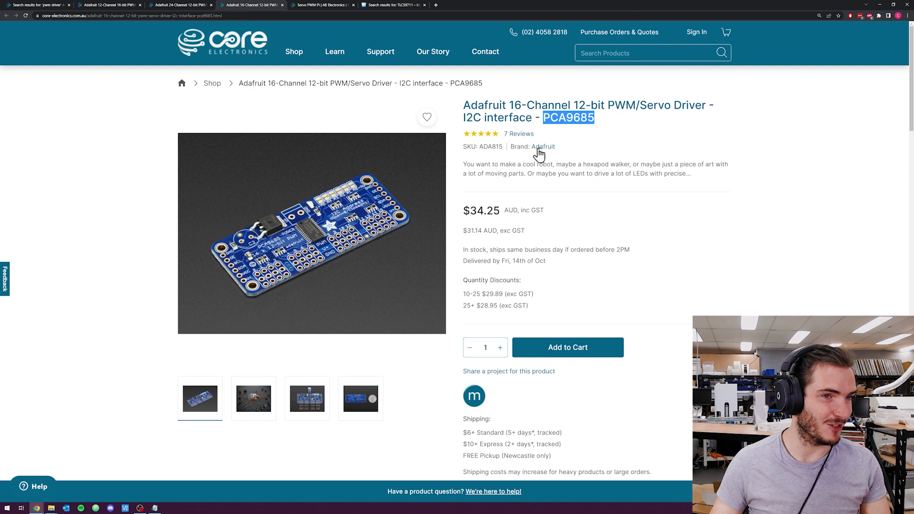
click(392, 5)
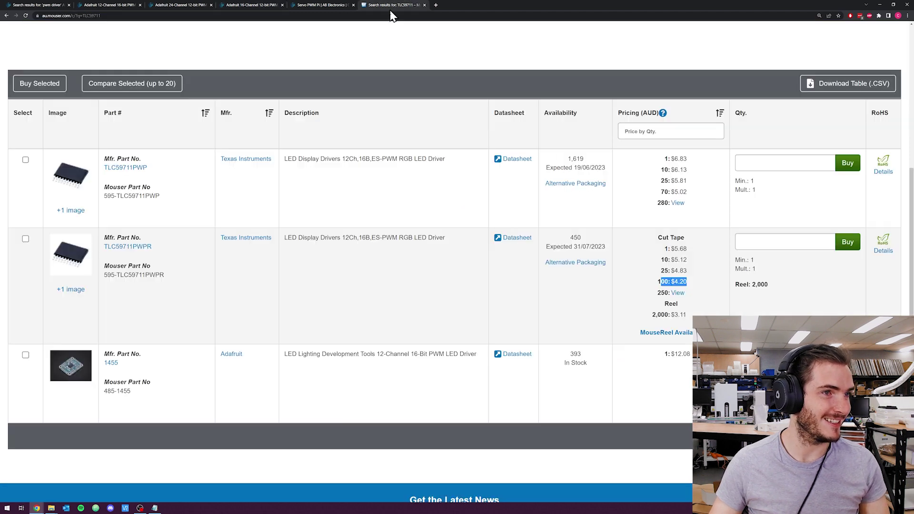
scroll(392, 191, up, 10)
click(393, 55)
text(PCA9685)
key(Return)
Check ship dates for PCA9685PW/Q900 and PCA9685PW,118, noting 25,820 expected 15-Nov-22.
scroll(552, 306, down, 5)
scroll(552, 307, down, 3)
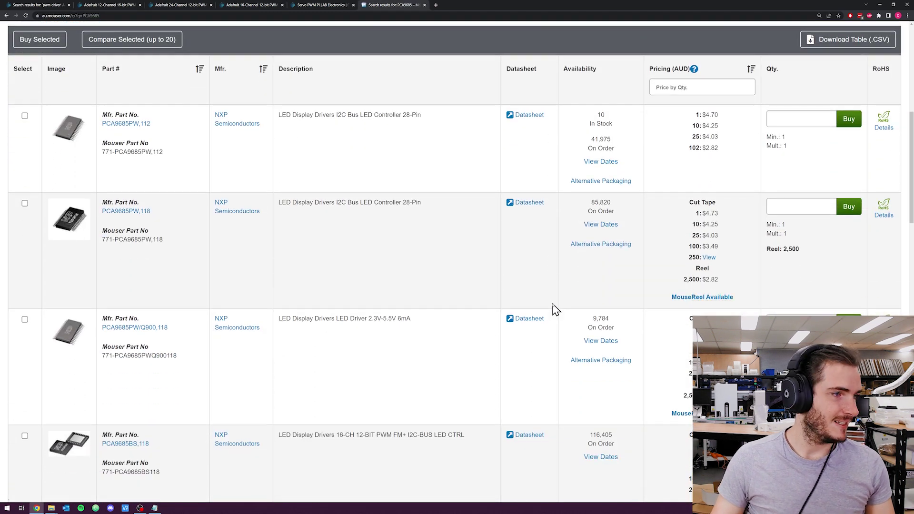
scroll(500, 302, down, 1)
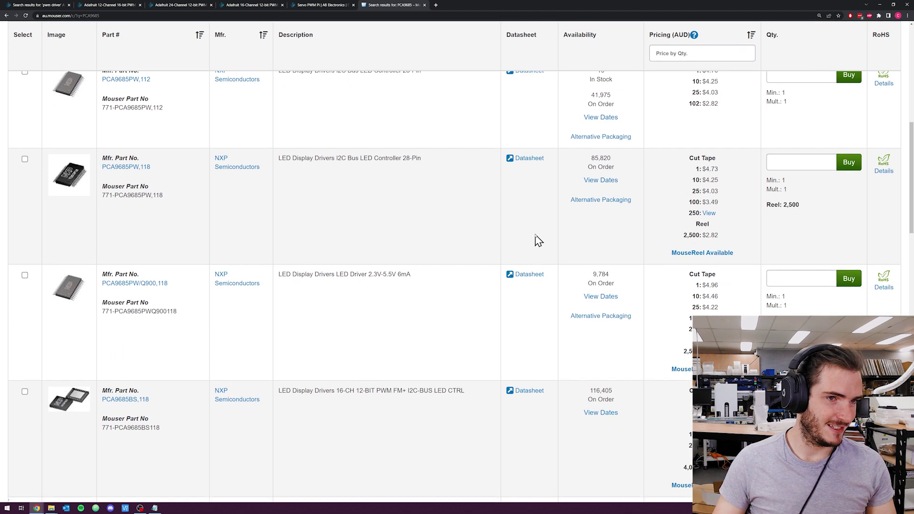
scroll(604, 142, up, 1)
scroll(614, 195, down, 4)
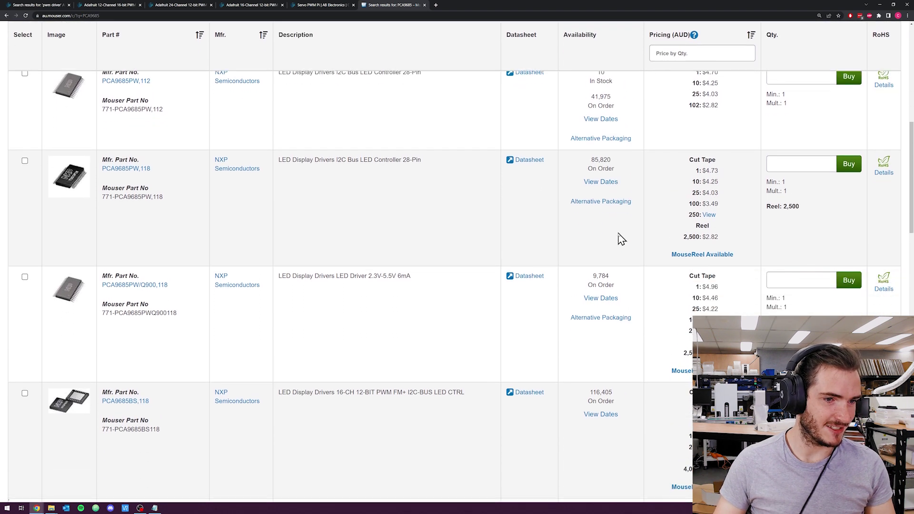
scroll(623, 288, down, 3)
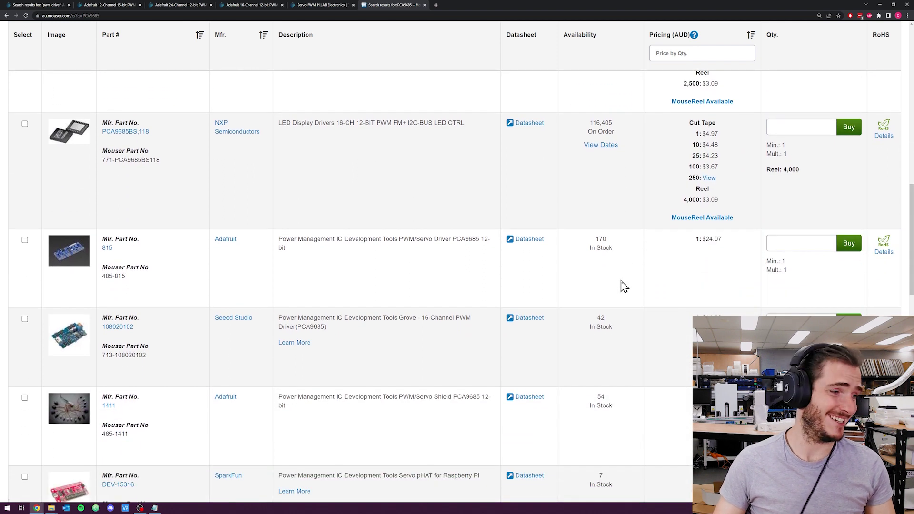
scroll(621, 289, up, 4)
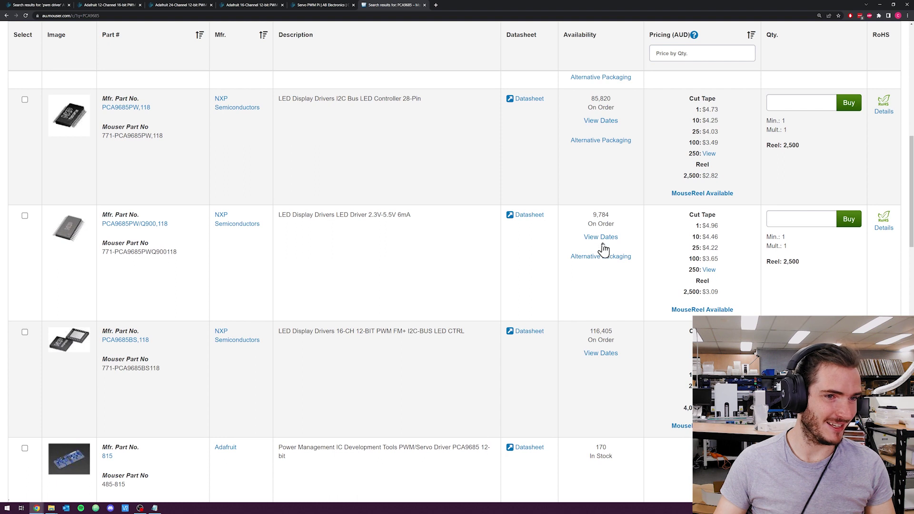
click(602, 243)
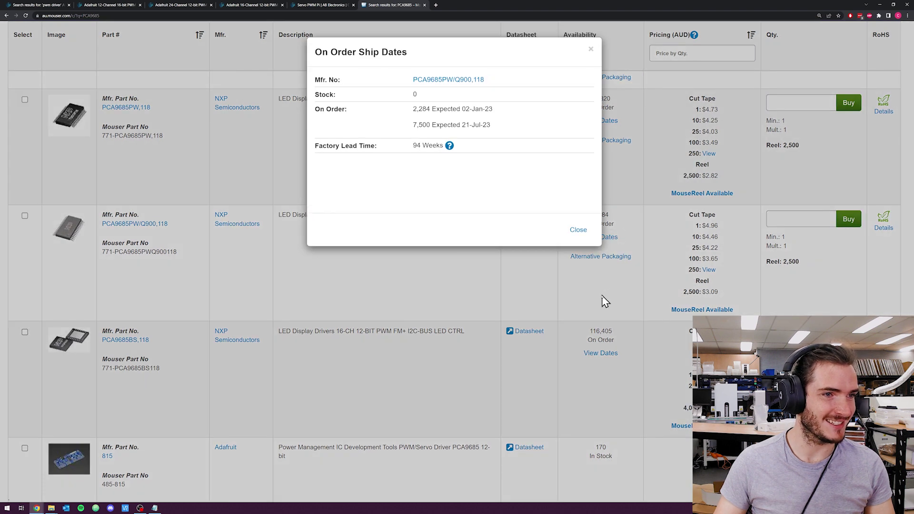
click(591, 50)
scroll(597, 206, up, 2)
click(595, 210)
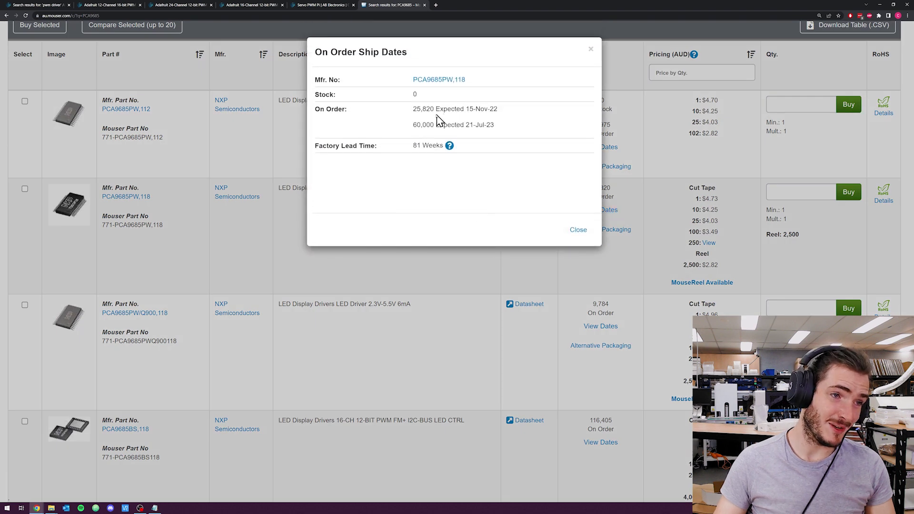
drag(413, 110, 506, 119)
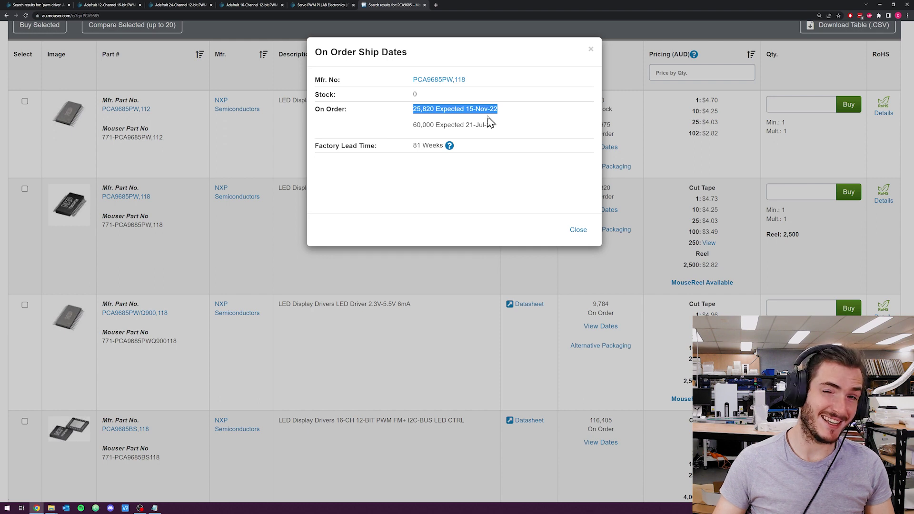
click(262, 245)
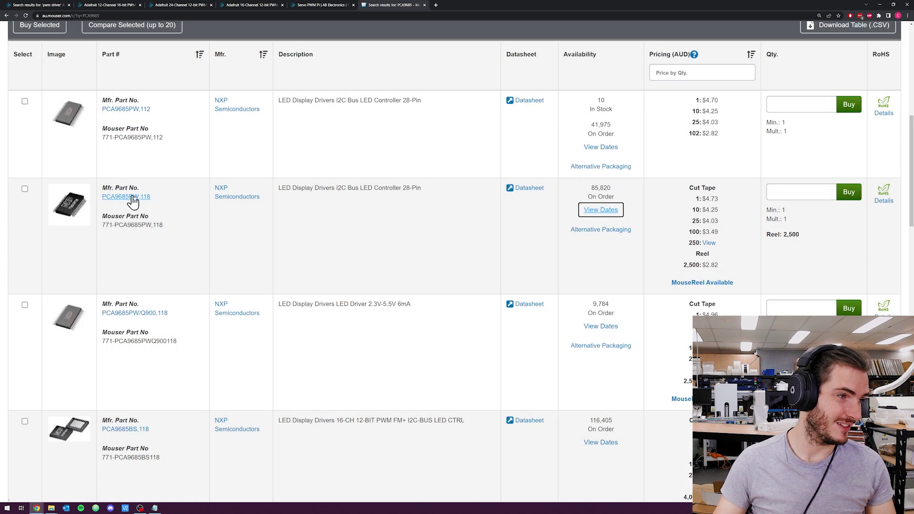
Open the PCA9685PW,118 product page in its own tab.
middle_click(142, 198)
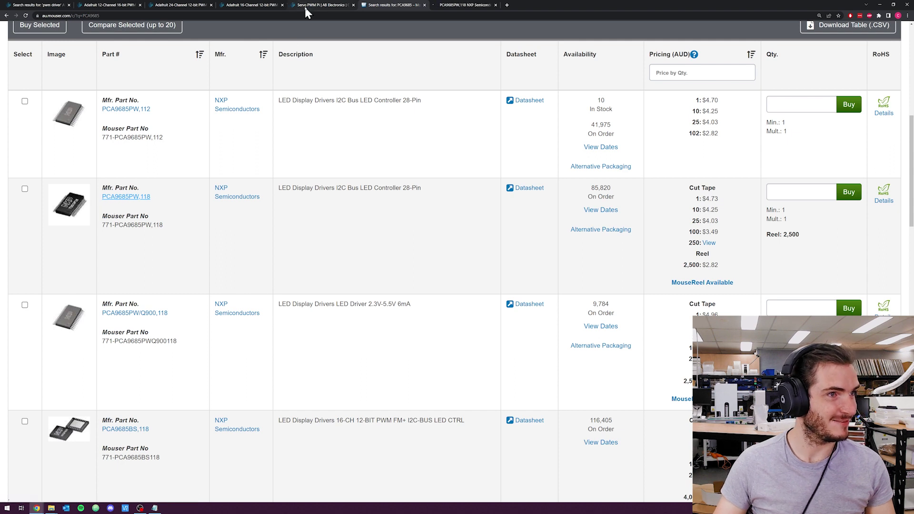
key(ctrl+shift+Tab)
key(ctrl+shift+Tab)
key(ctrl+shift+Tab)
key(ctrl+shift+Tab)
key(ctrl+shift+Tab)
key(ctrl+shift+Tab)
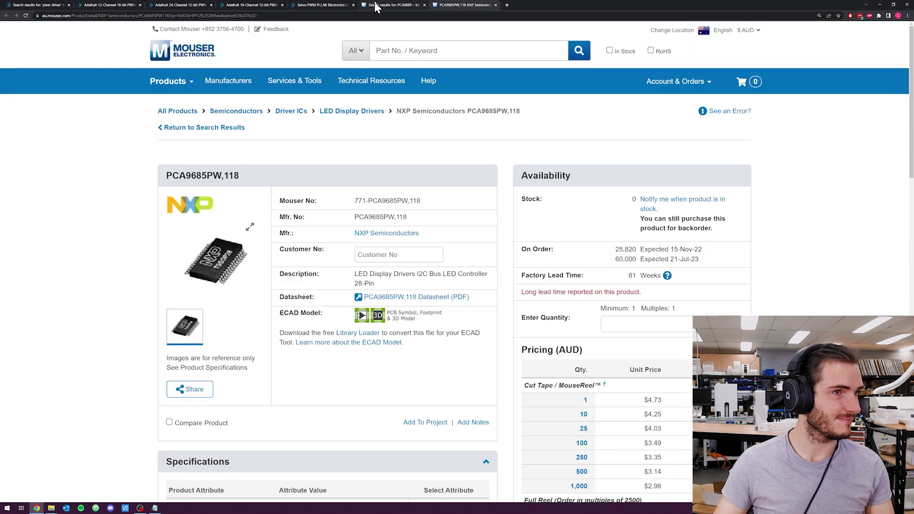
key(ctrl+shift+Tab)
key(ctrl+shift+Tab)
key(ctrl+shift+Tab)
key(ctrl+shift+Tab)
key(ctrl+shift+Tab)
key(ctrl+shift+Tab)
key(ctrl+shift+Tab)
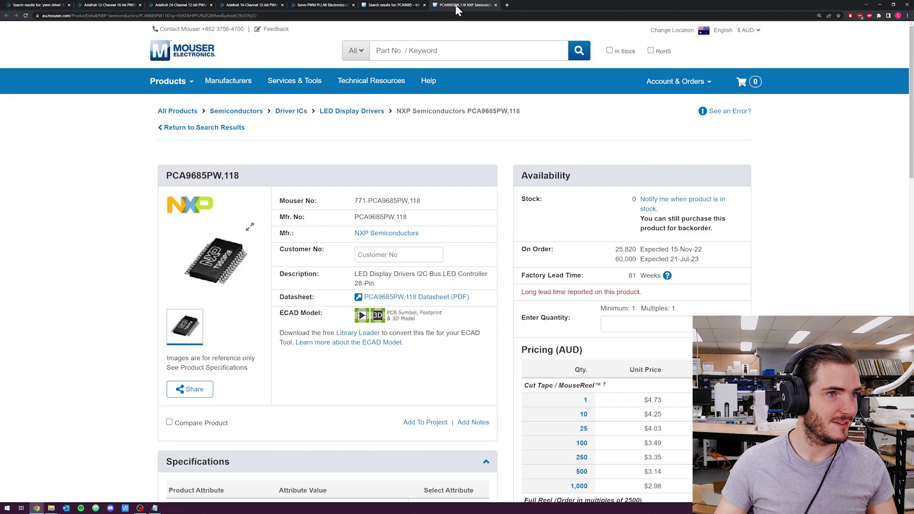
Search Mouser for TLC5947 from the results tab.
key(ctrl+shift+Tab)
click(404, 50)
text(TLC5947)
key(Return)
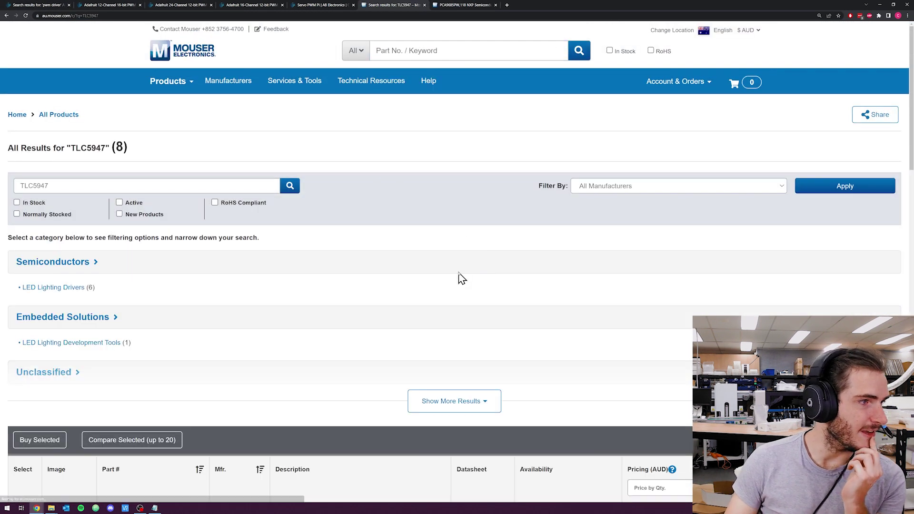
Review the TLC5947 stock and prices, marking the 24-channel count in the description.
scroll(462, 278, down, 7)
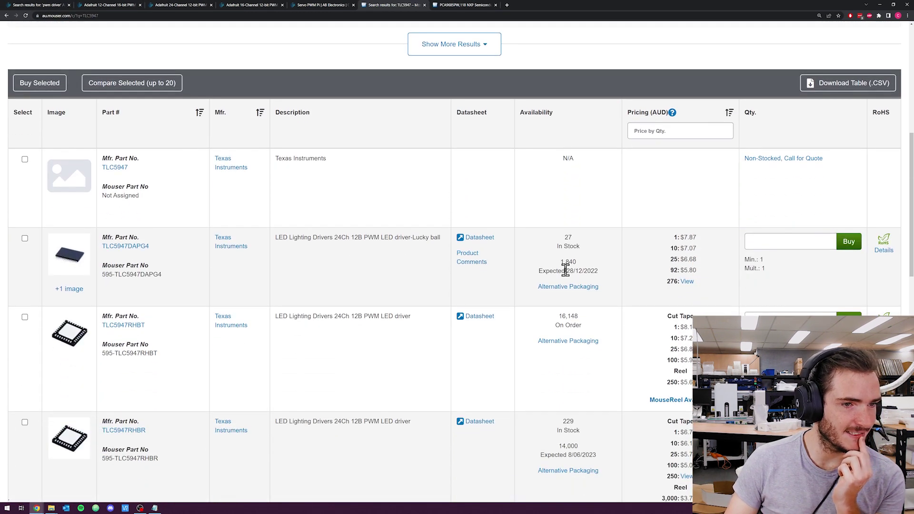
scroll(582, 322, down, 1)
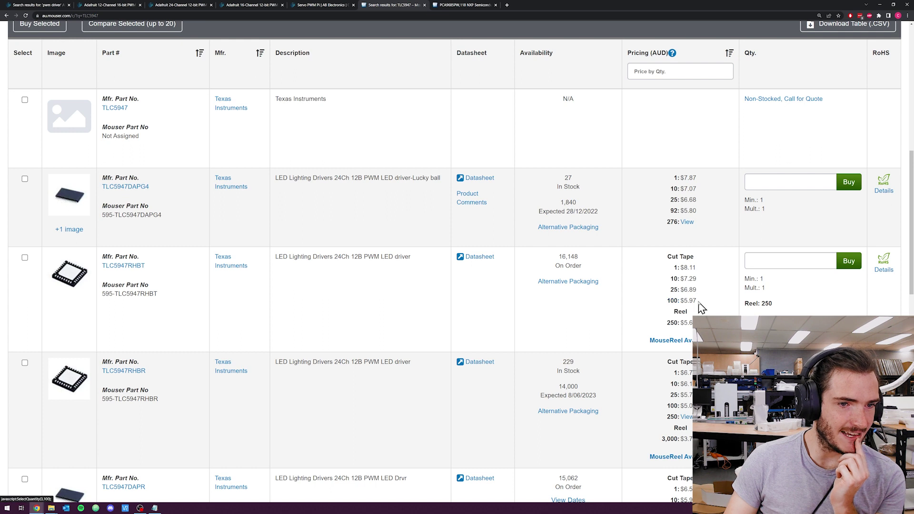
drag(701, 307, 674, 302)
scroll(643, 328, down, 3)
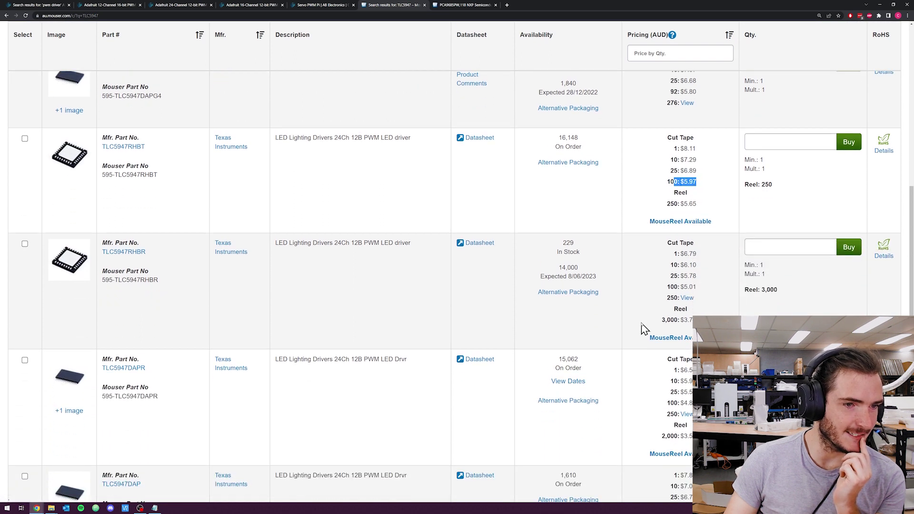
scroll(644, 328, down, 5)
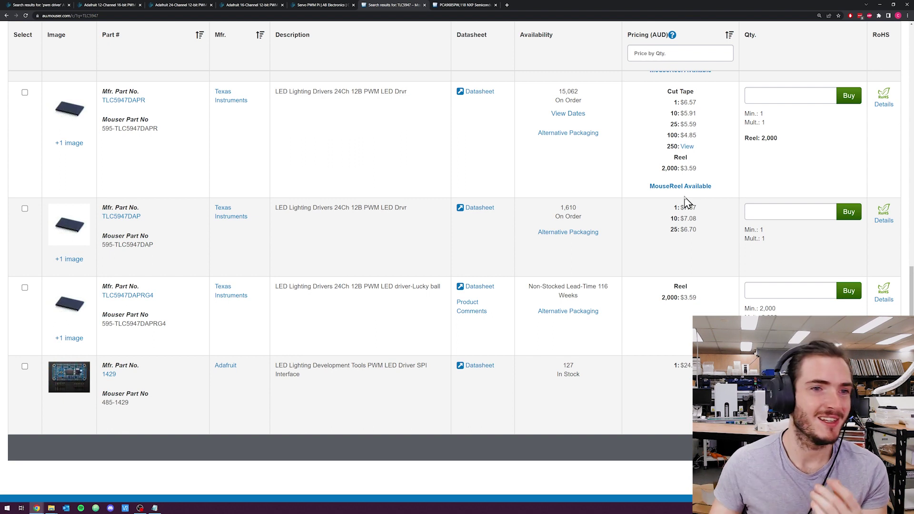
scroll(720, 224, up, 4)
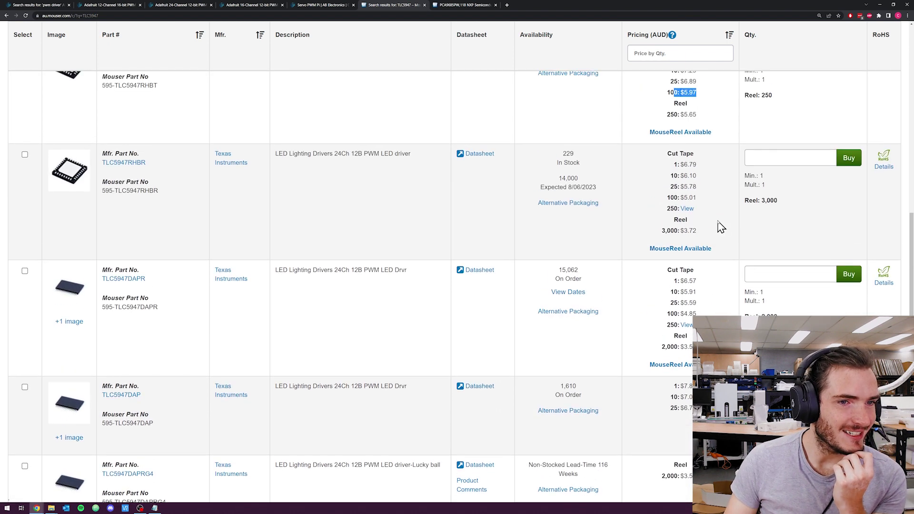
scroll(695, 188, up, 1)
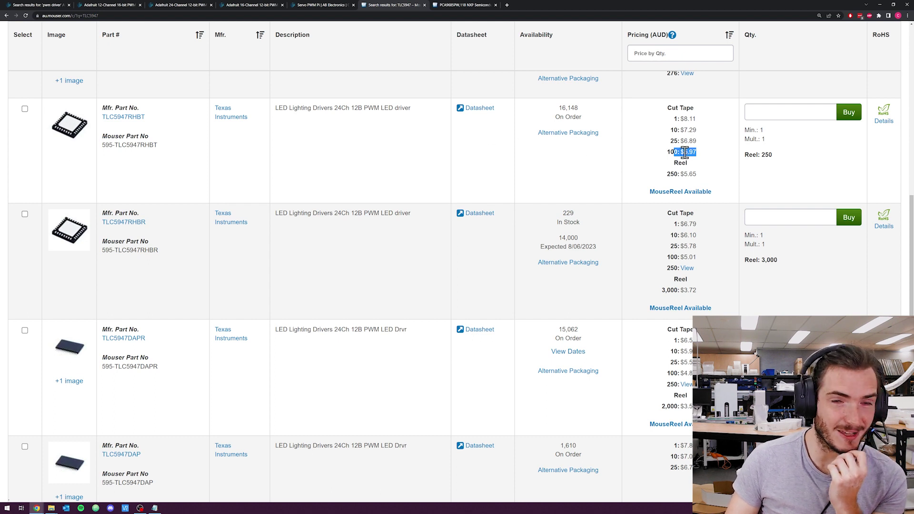
drag(334, 108, 346, 108)
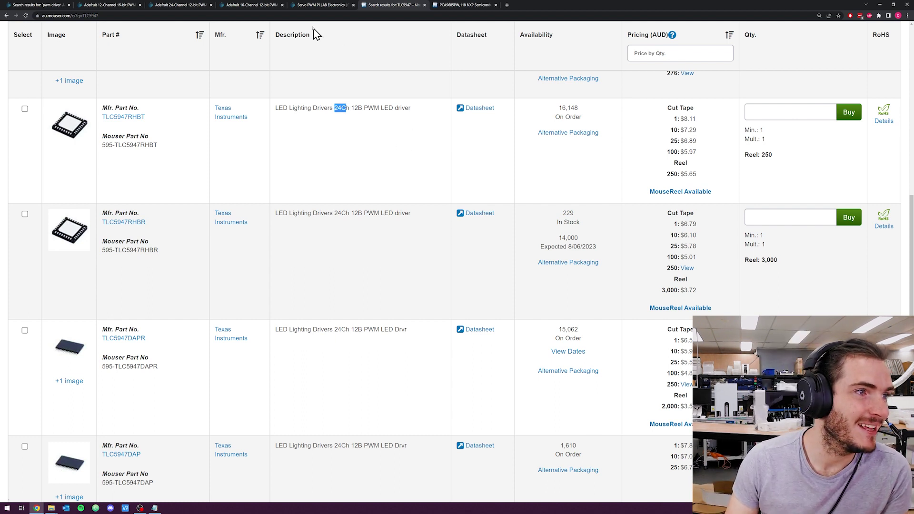
Highlight PCA9685 in the Adafruit 16-Channel 12-bit PWM/Servo Driver product title.
click(307, 5)
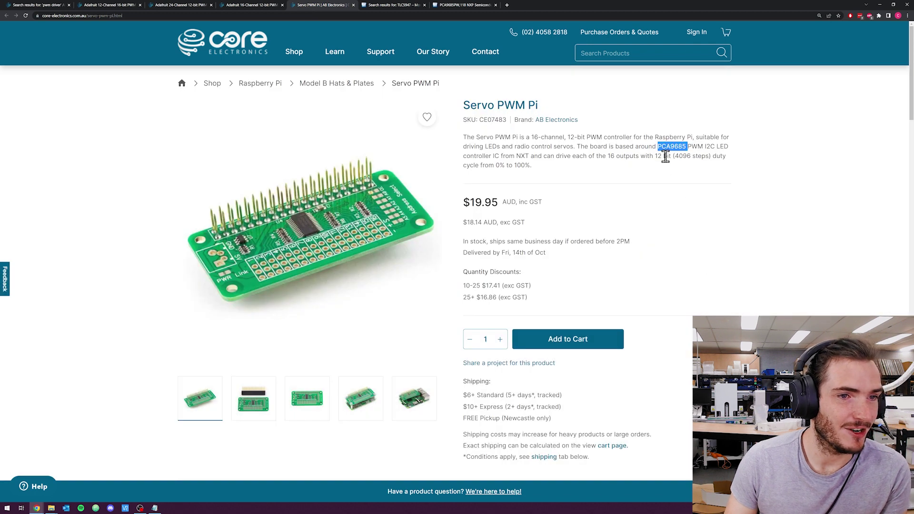
click(664, 147)
key(ctrl+shift+Tab)
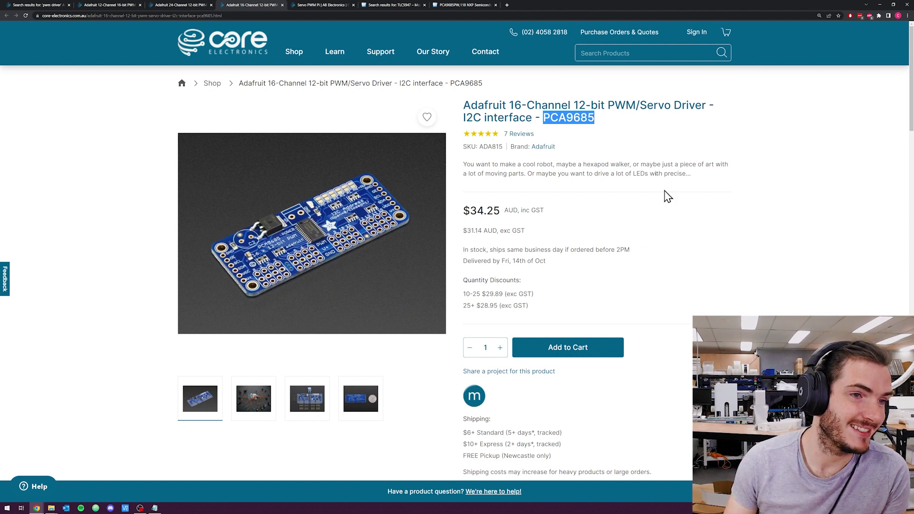
drag(603, 118, 541, 117)
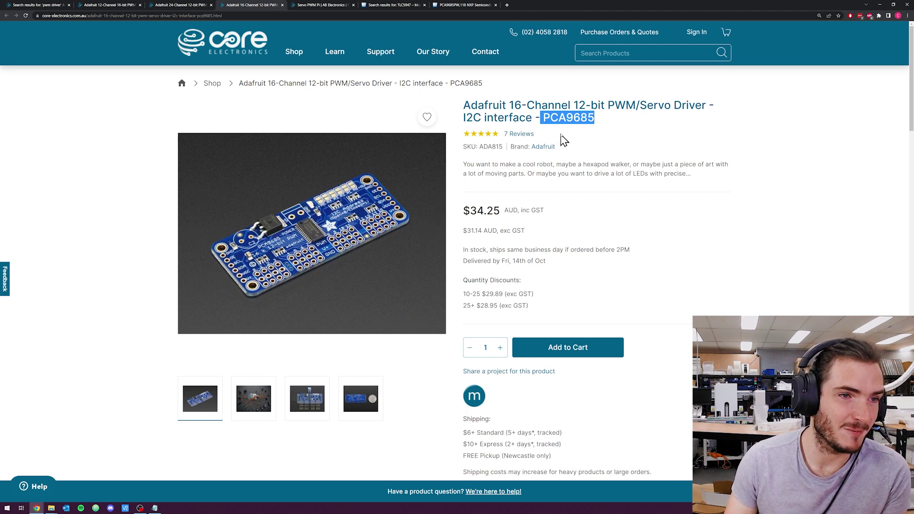
drag(543, 117, 593, 116)
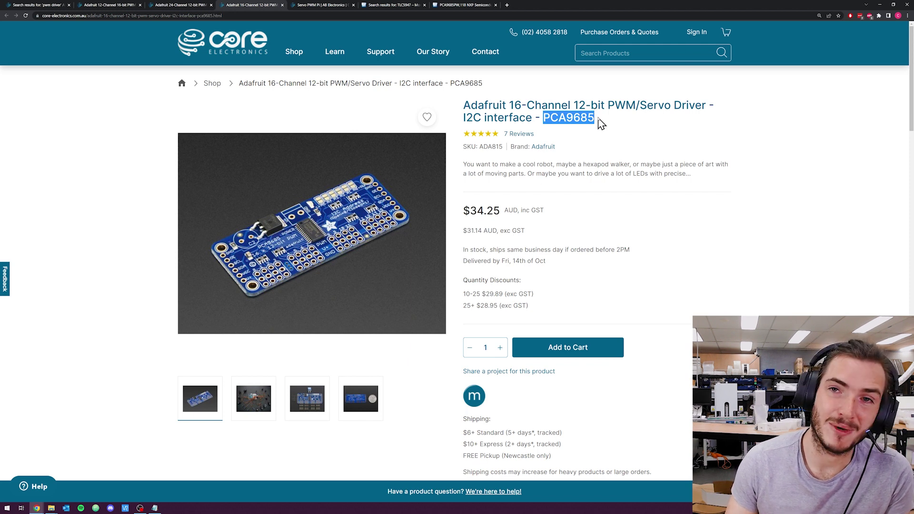
click(600, 123)
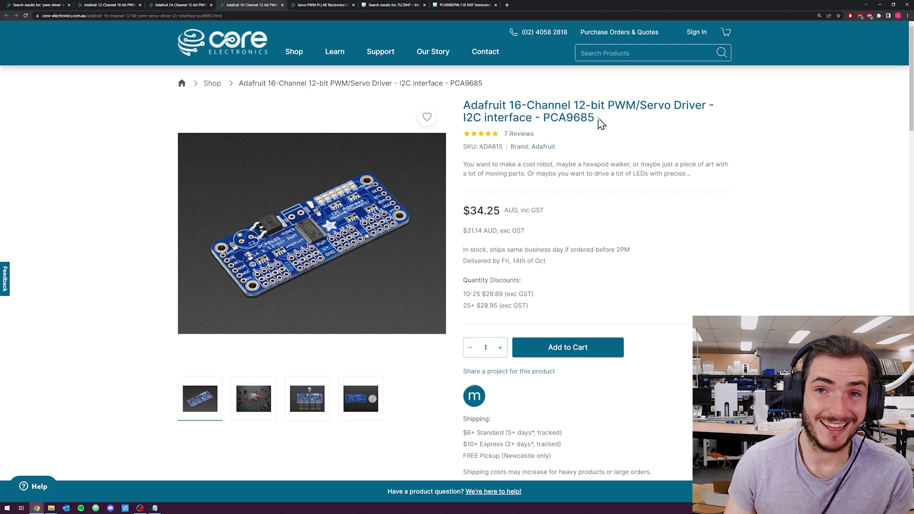
drag(595, 118, 542, 118)
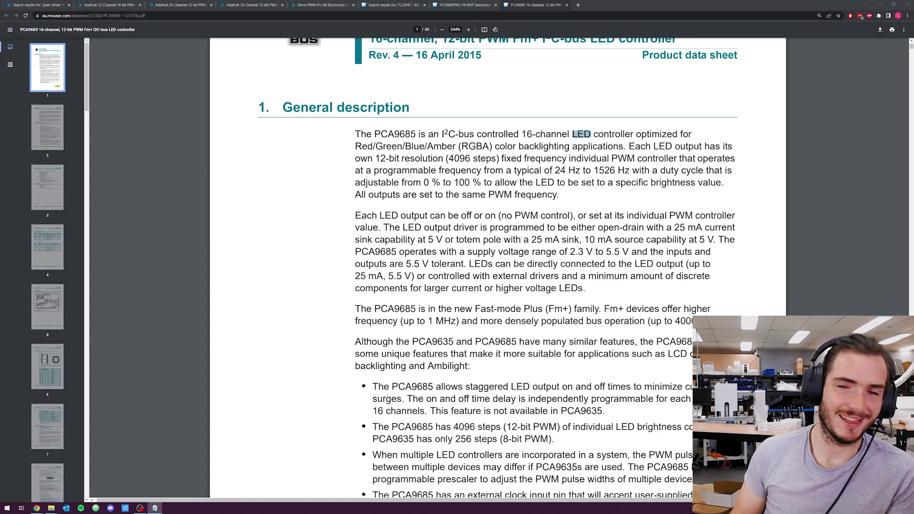
Highlight 'LED' and '12-bit resolution' in the PCA9685 datasheet description.
click(529, 195)
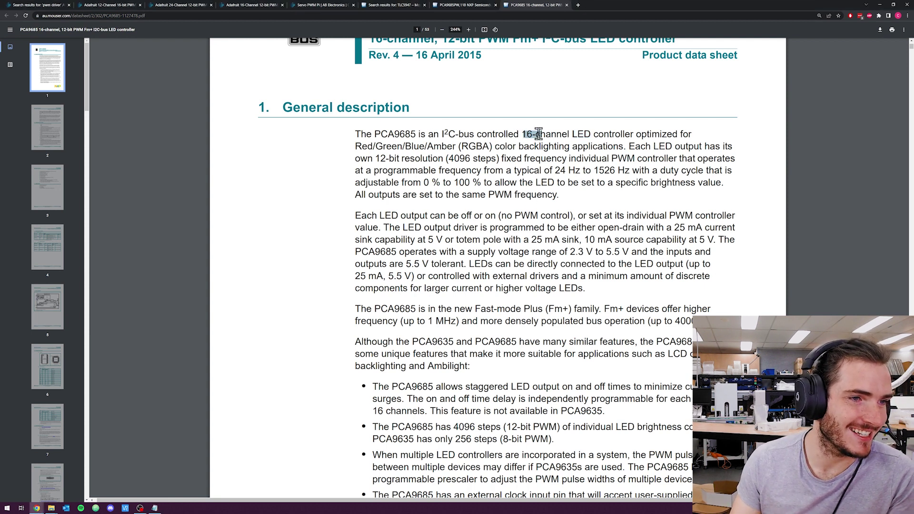
double_click(589, 134)
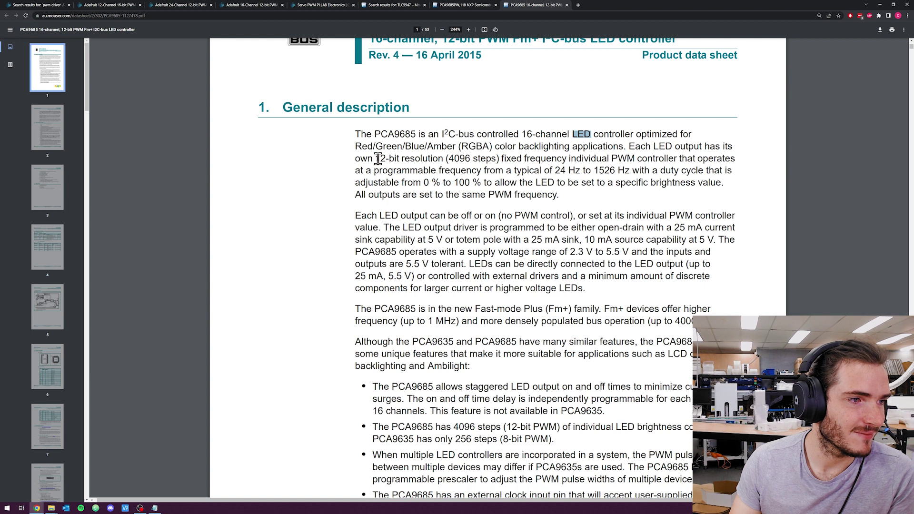
drag(376, 159, 442, 162)
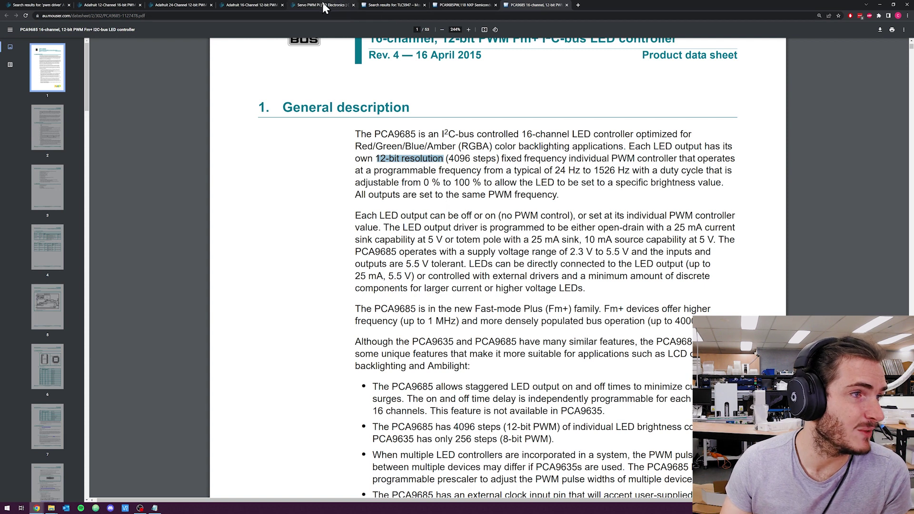
click(245, 6)
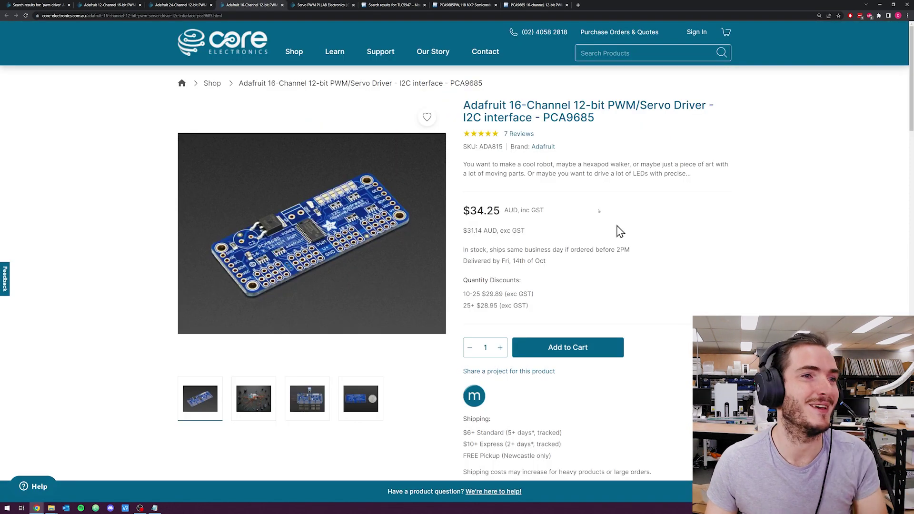
click(527, 6)
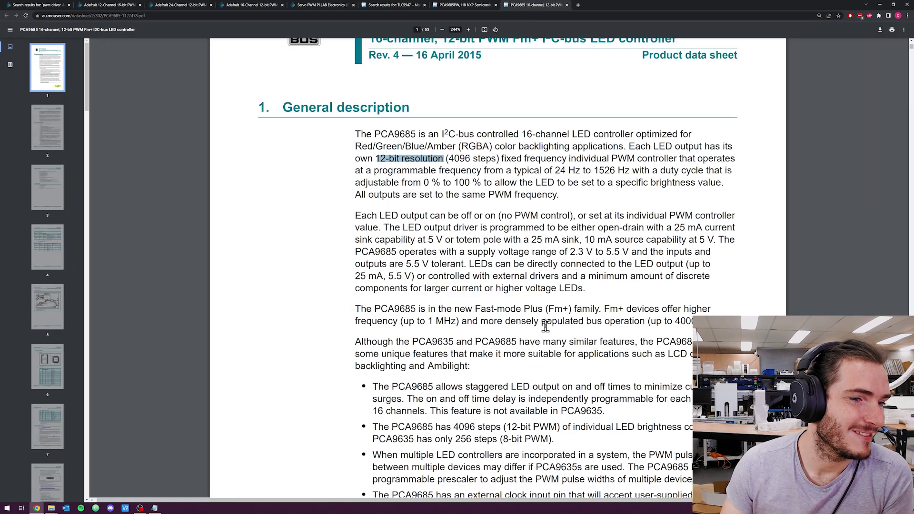
Mark the 1 MHz Fast-mode Plus, 4 programmable I2C addresses and SDA/SCL noise filter features.
scroll(583, 299, down, 15)
drag(370, 144, 583, 151)
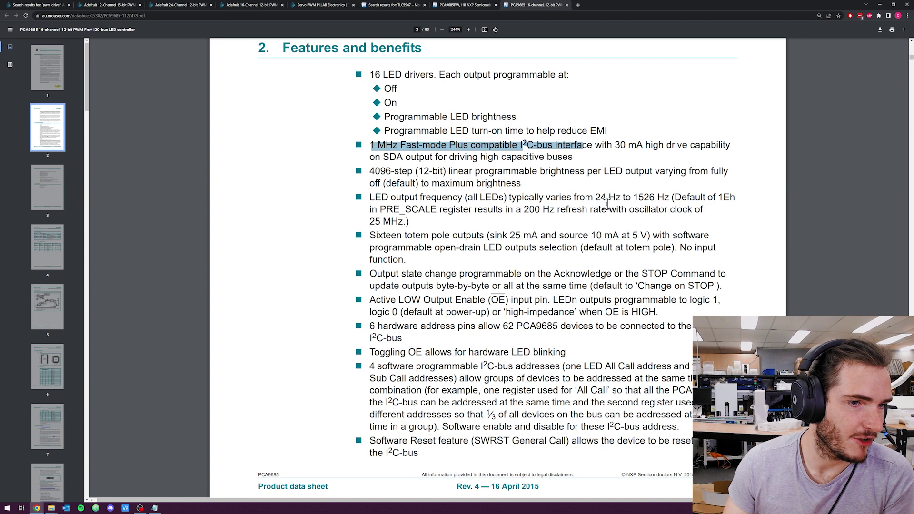
click(528, 234)
scroll(504, 235, down, 2)
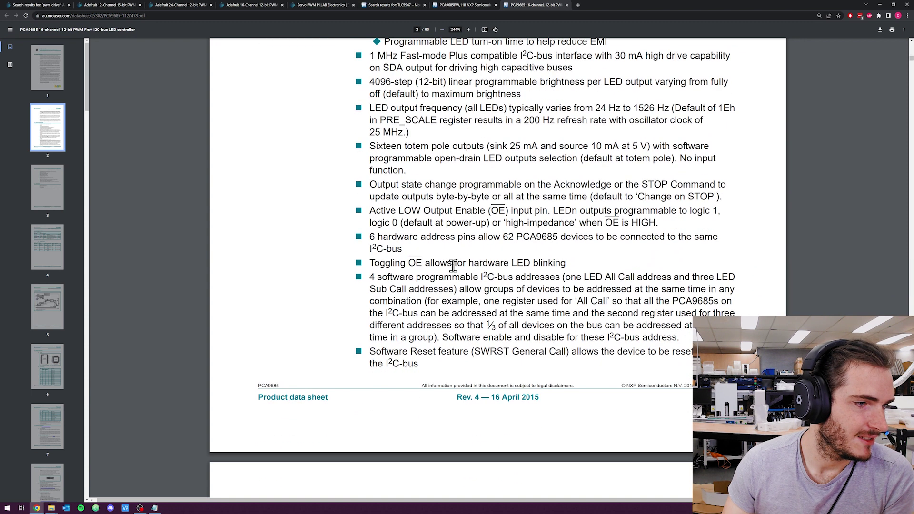
scroll(446, 288, down, 1)
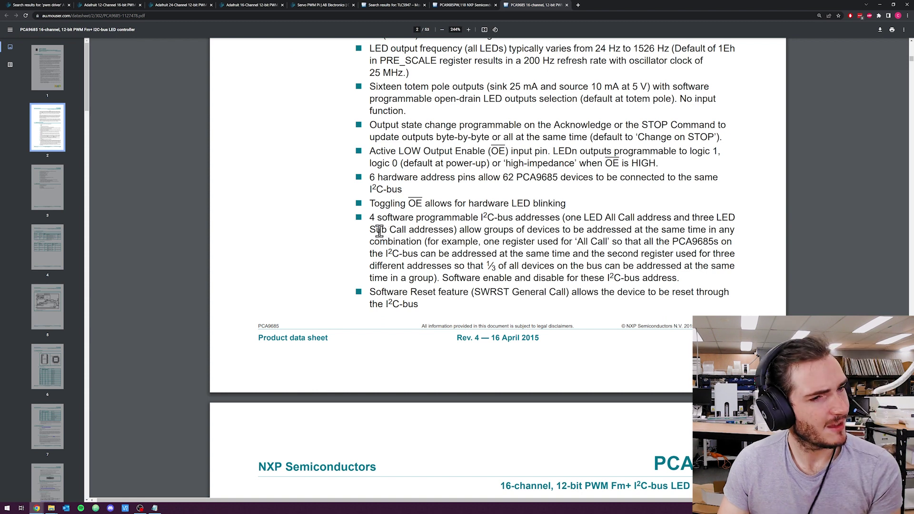
drag(370, 217, 559, 217)
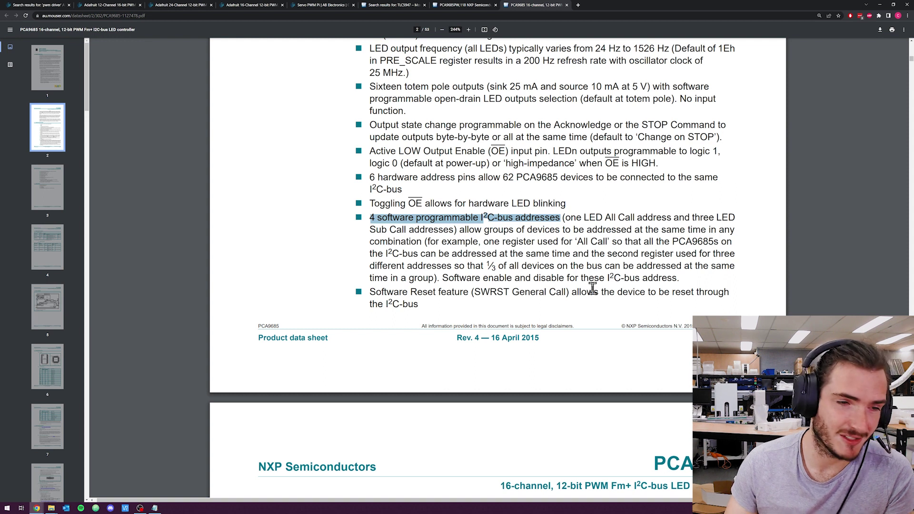
scroll(594, 283, down, 8)
triple_click(435, 207)
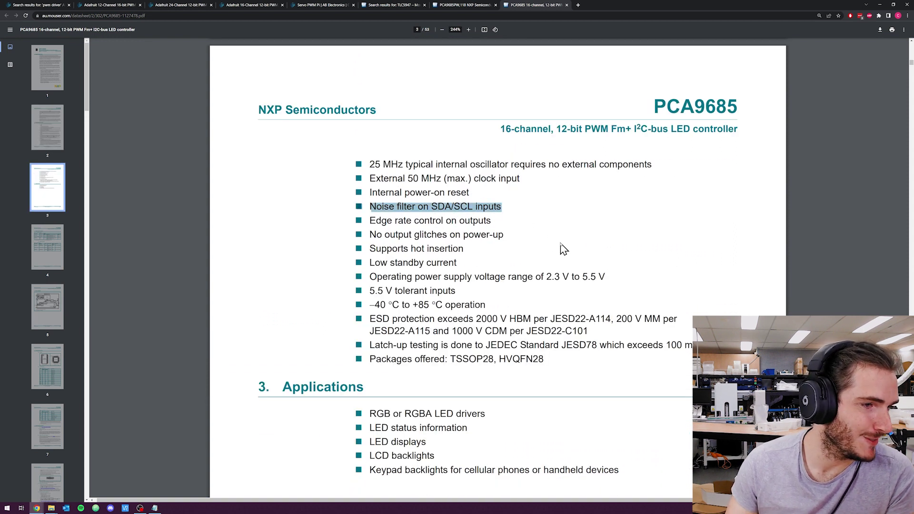
scroll(562, 248, down, 3)
scroll(563, 249, up, 5)
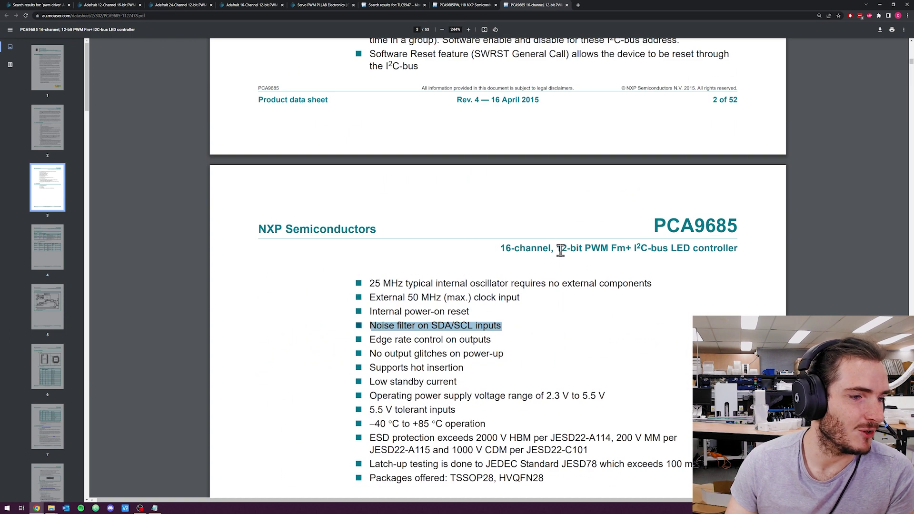
scroll(559, 273, down, 3)
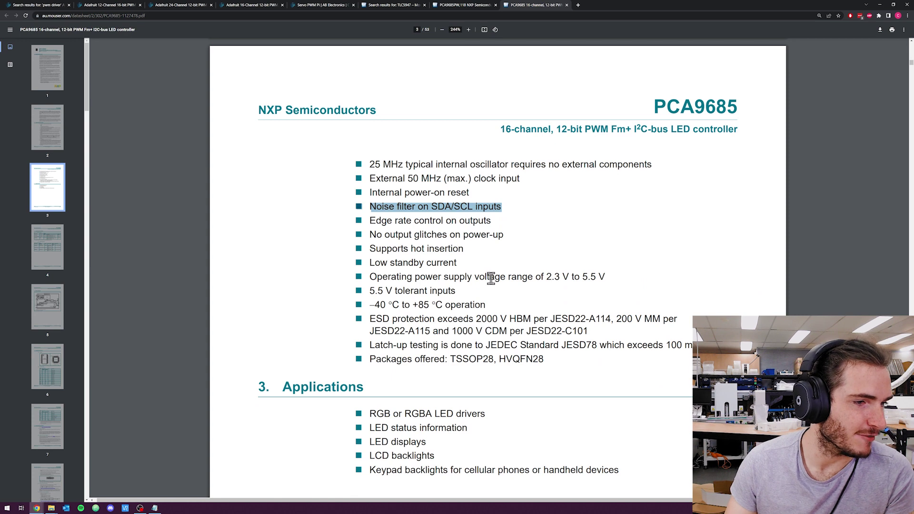
drag(911, 69, 911, 89)
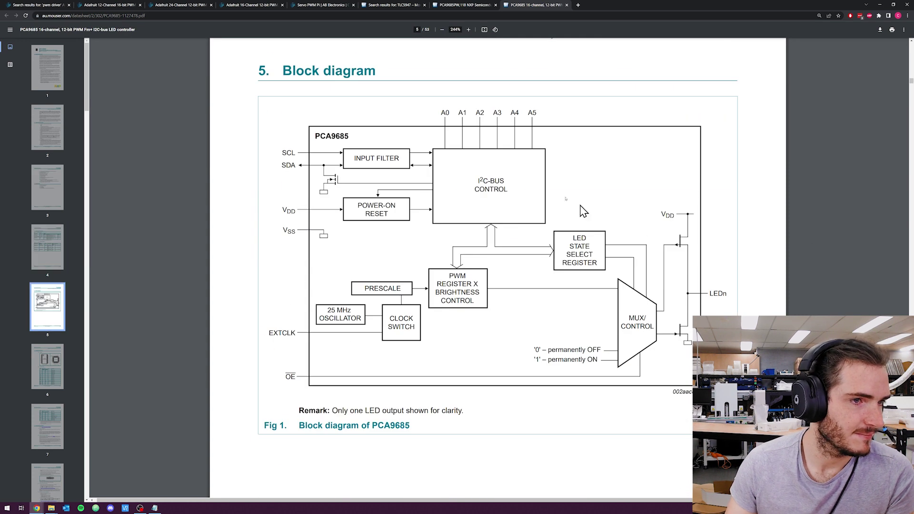
Highlight address pins A0 through A5 in the datasheet block diagram.
drag(441, 113, 589, 124)
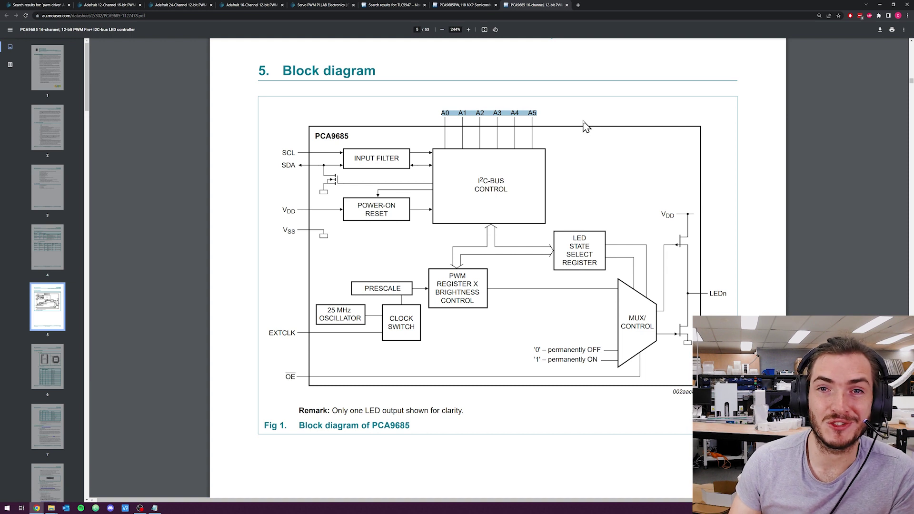
click(553, 125)
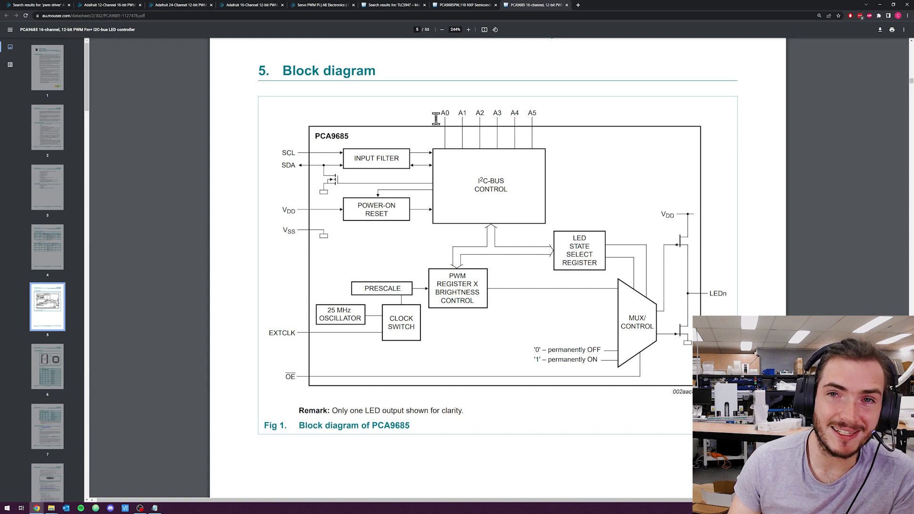
drag(436, 119, 553, 113)
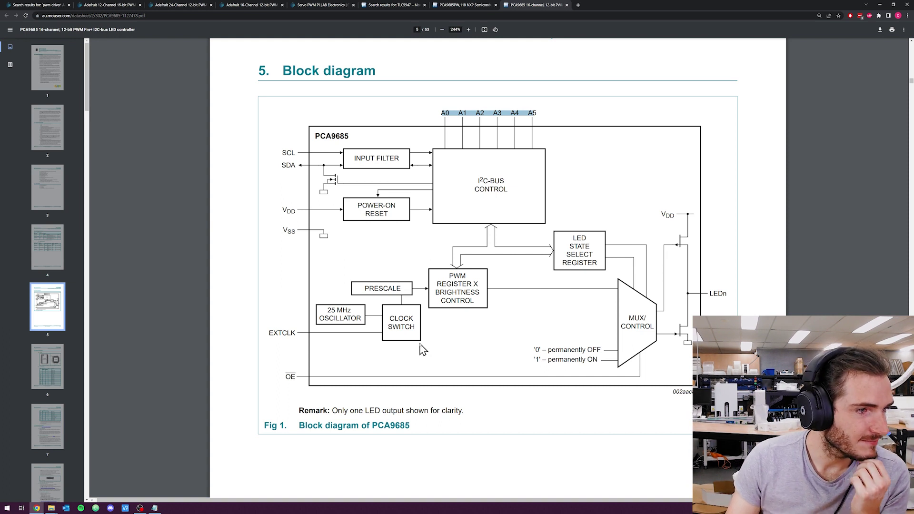
scroll(419, 353, down, 15)
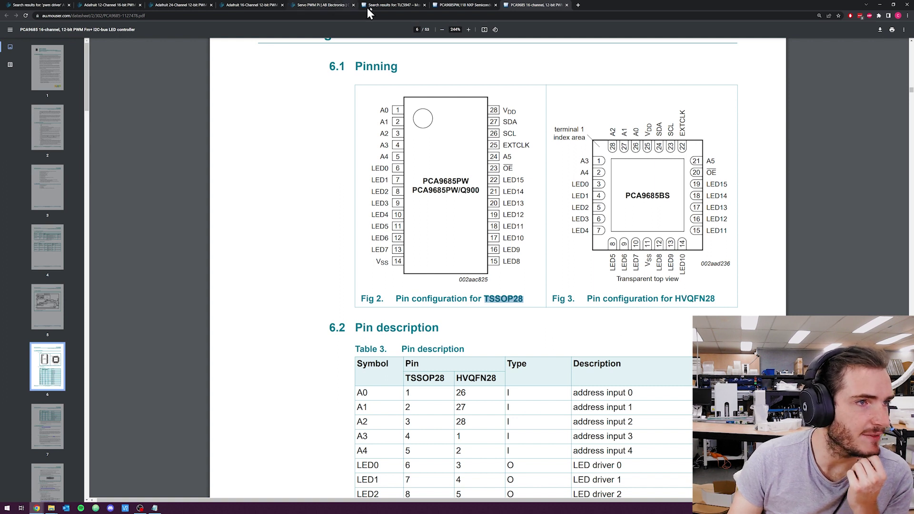
Confirm the TSSOP-28 package on the Mouser PCA9685PW,118 product page.
click(445, 6)
scroll(573, 286, up, 2)
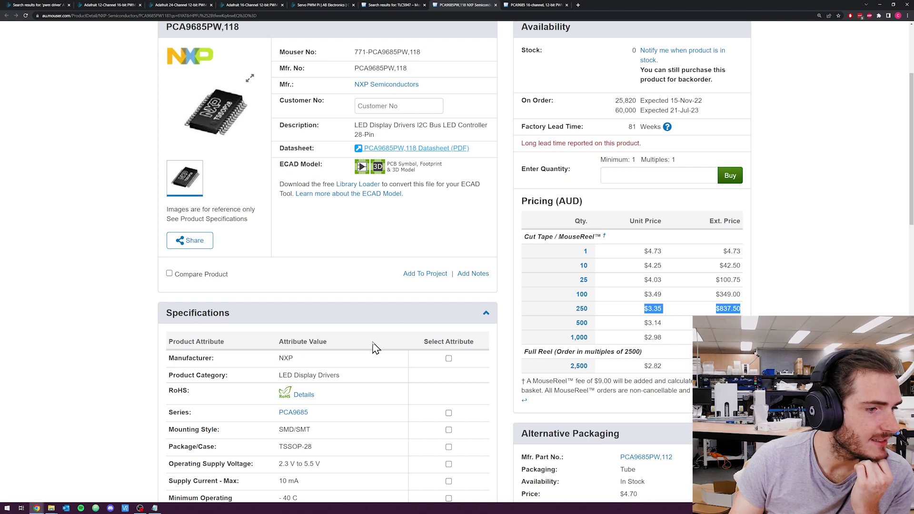
scroll(331, 348, down, 2)
scroll(307, 328, down, 1)
triple_click(306, 298)
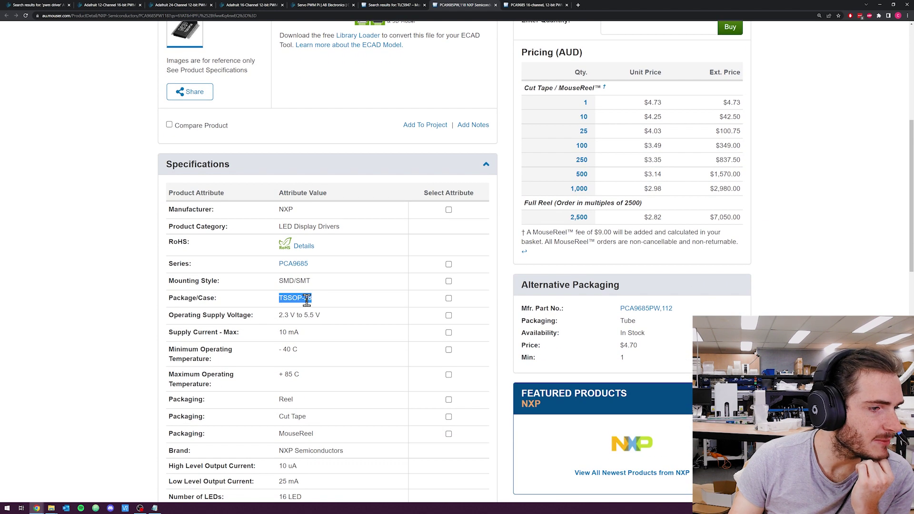
Return to the PCA9685 datasheet, then bring up the I2C address spreadsheet.
click(542, 4)
click(497, 333)
scroll(498, 332, down, 3)
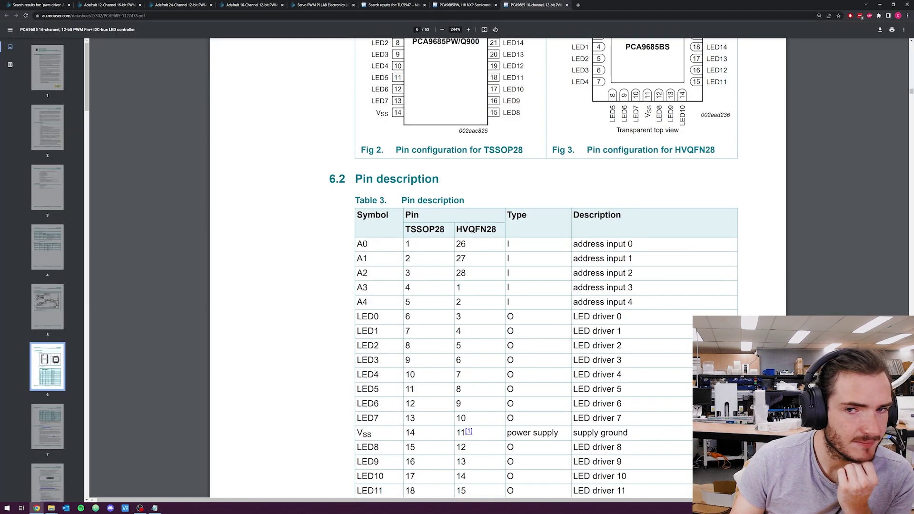
key(alt+Tab)
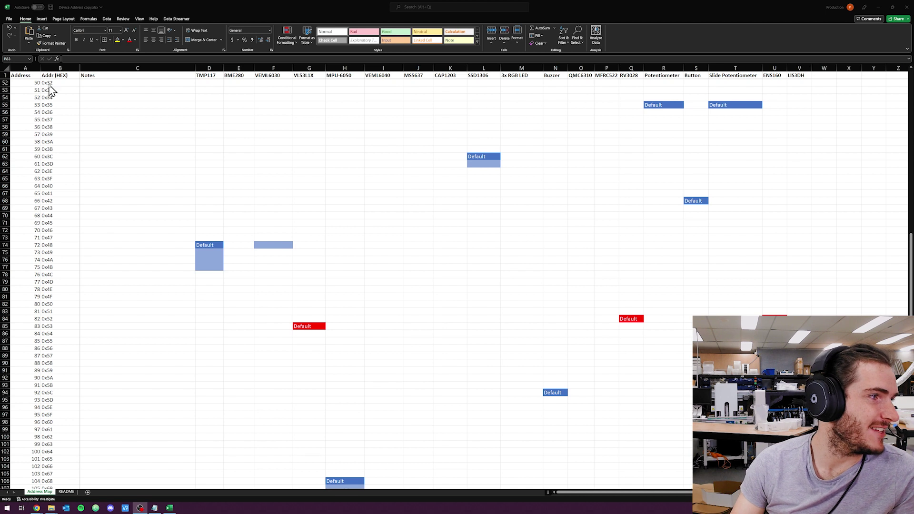
click(55, 68)
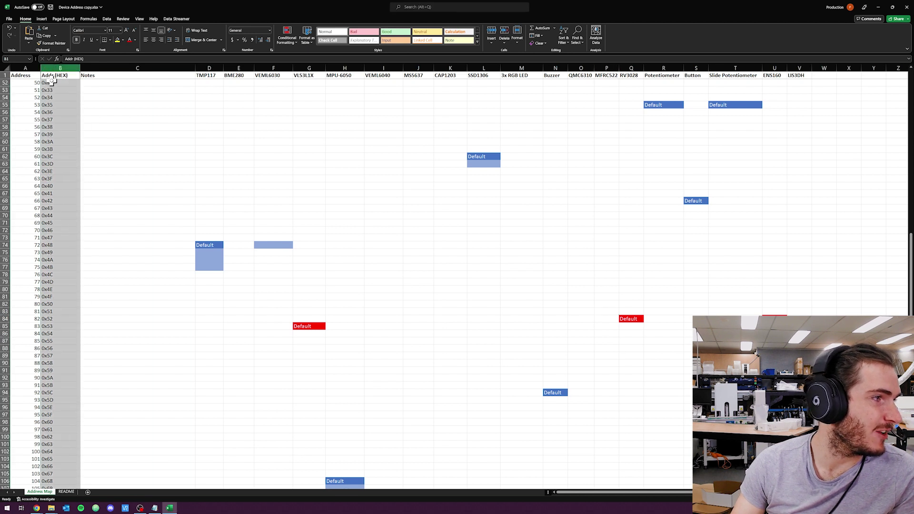
scroll(57, 284, up, 17)
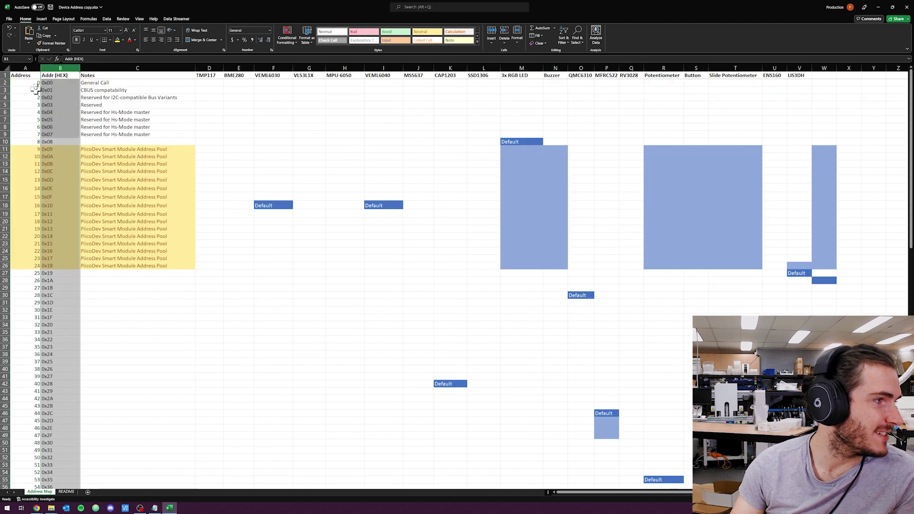
click(59, 269)
drag(102, 149, 105, 264)
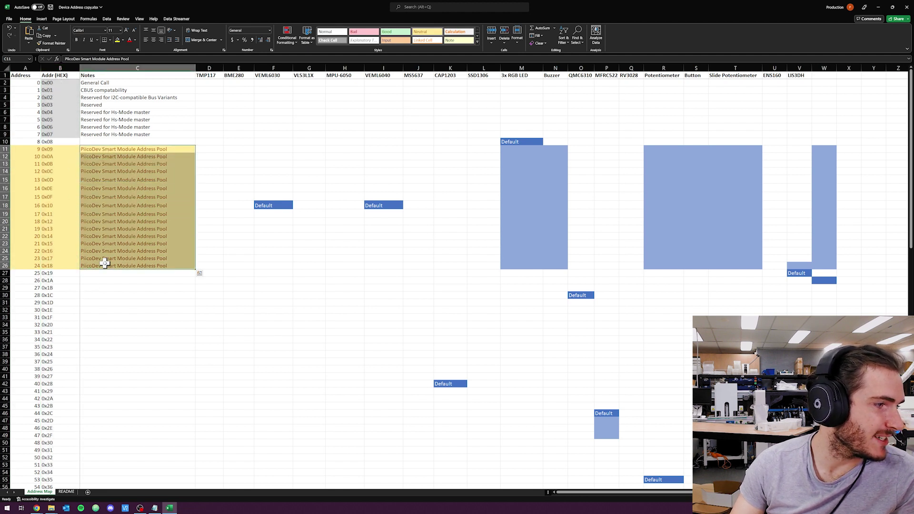
click(59, 274)
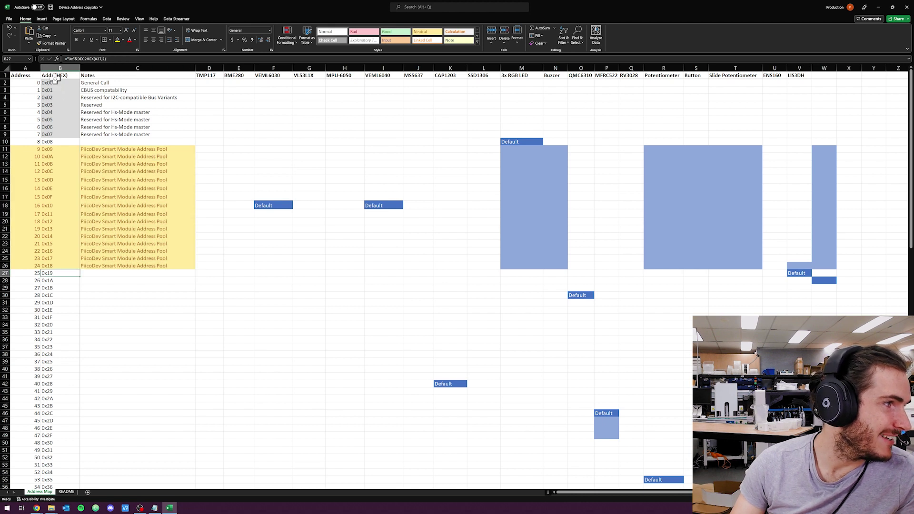
scroll(59, 258, down, 20)
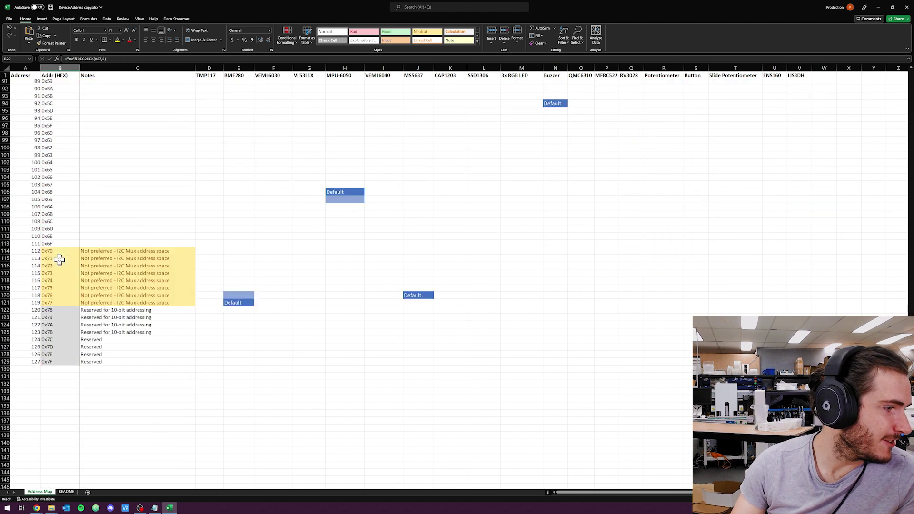
scroll(59, 257, up, 4)
click(61, 228)
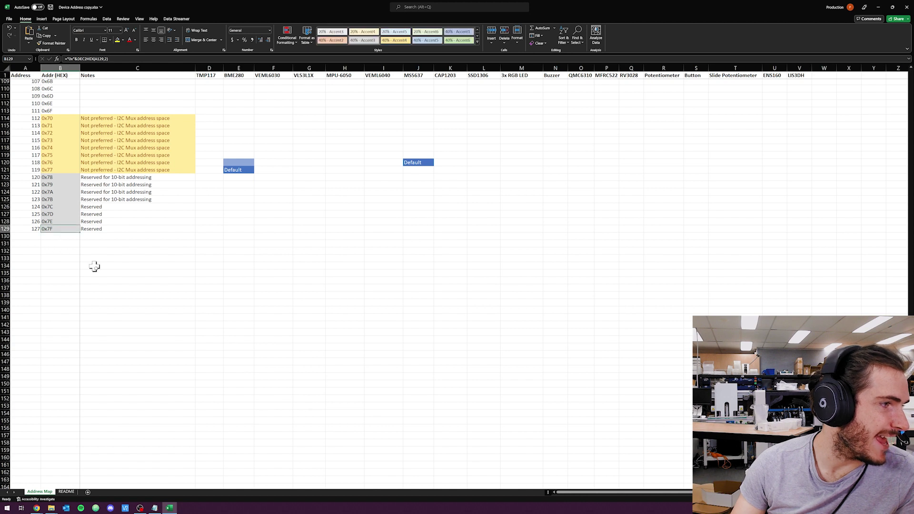
scroll(96, 271, up, 3)
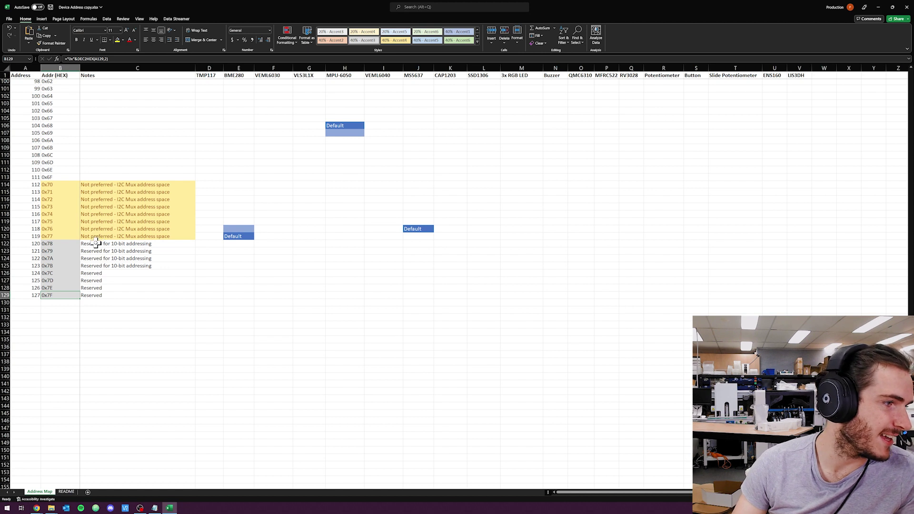
drag(95, 243, 96, 294)
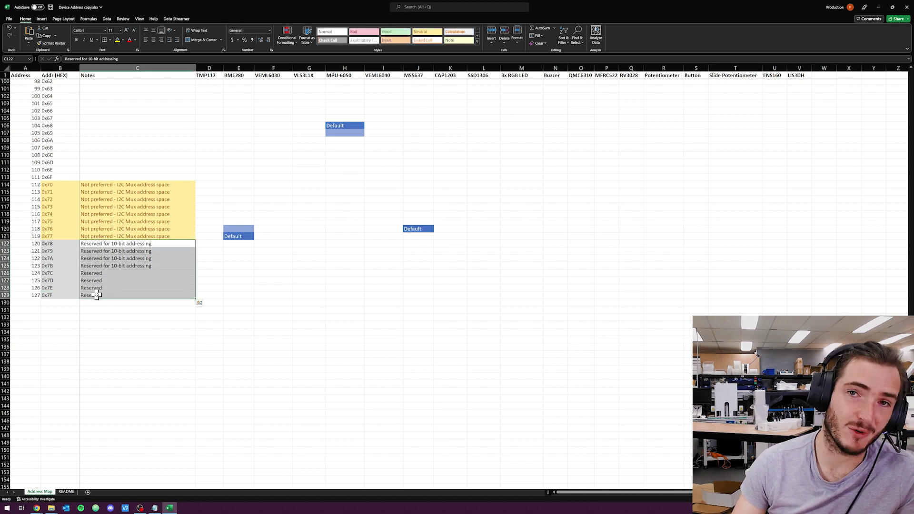
scroll(116, 304, up, 20)
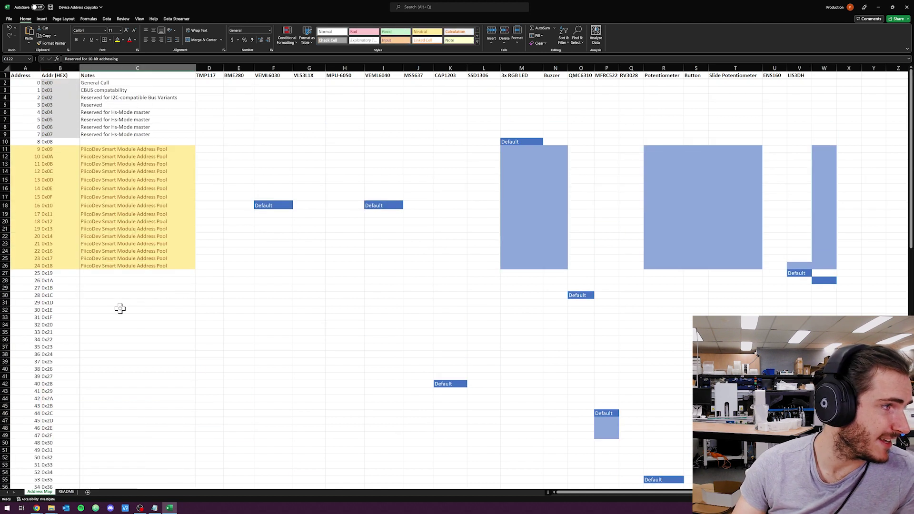
drag(93, 83, 98, 138)
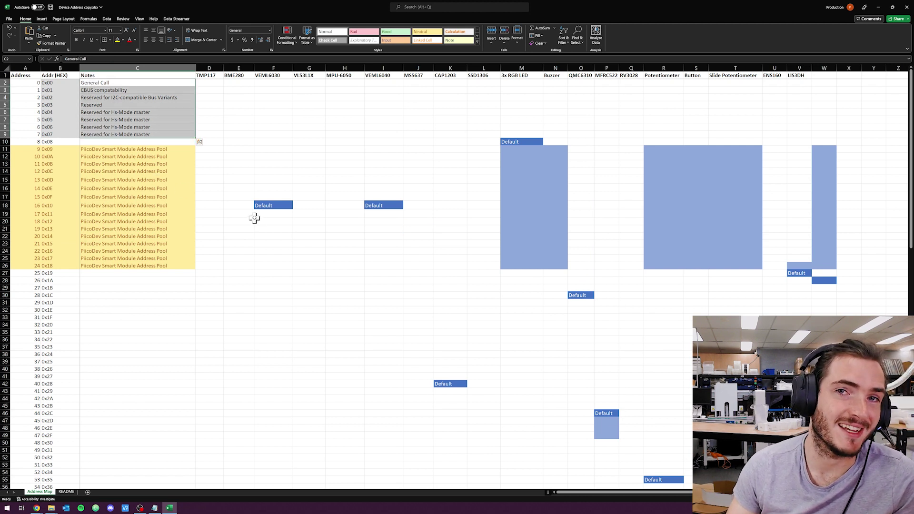
Select the TMP117 column and the 0x39 row in the address map.
click(209, 68)
scroll(640, 149, down, 1)
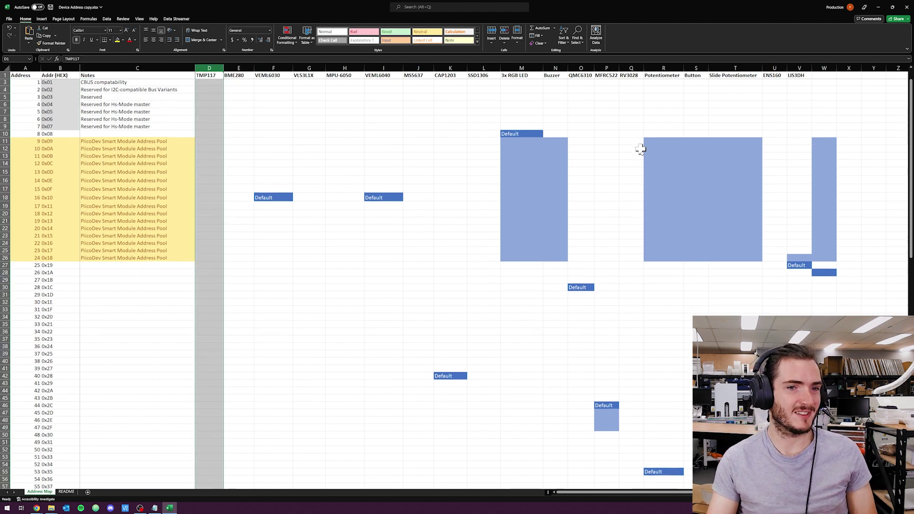
scroll(640, 149, down, 4)
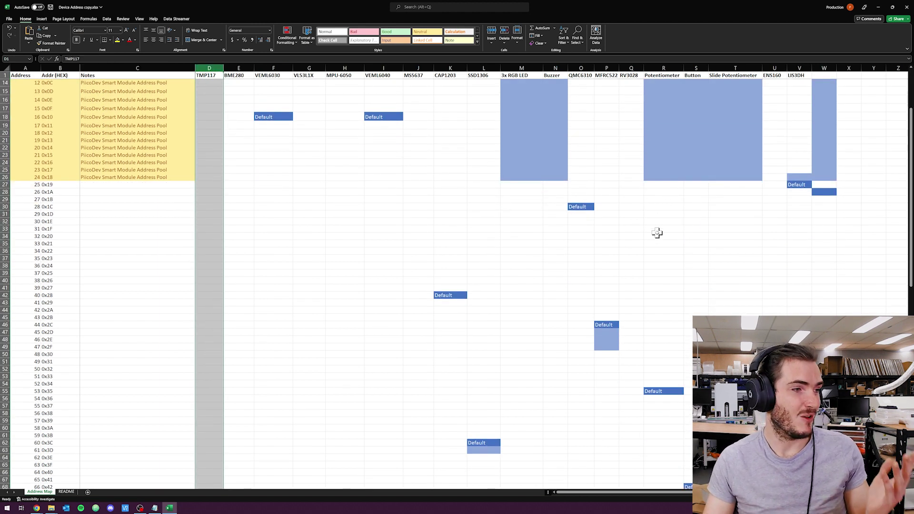
scroll(657, 232, down, 8)
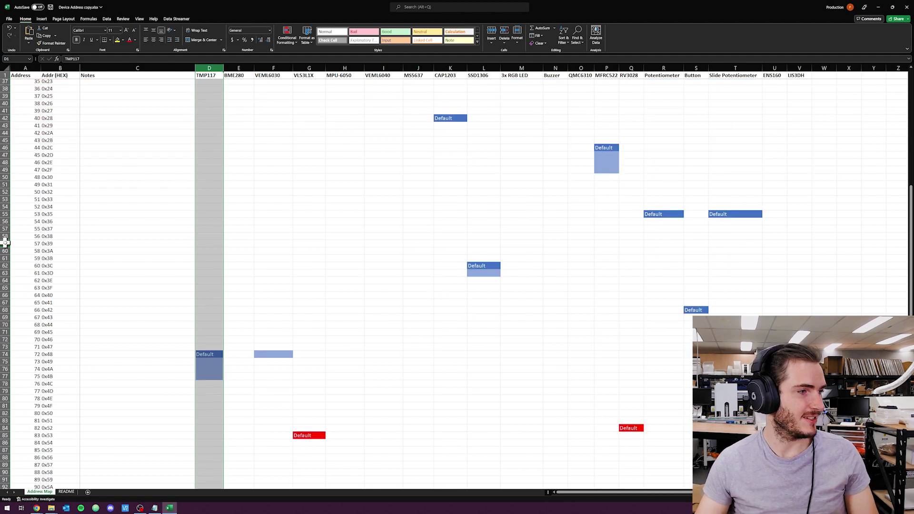
click(5, 242)
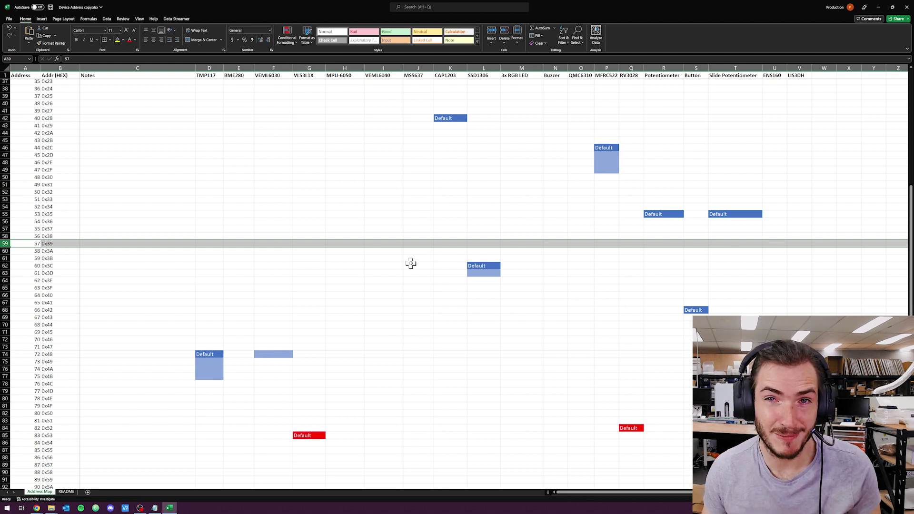
scroll(449, 252, down, 11)
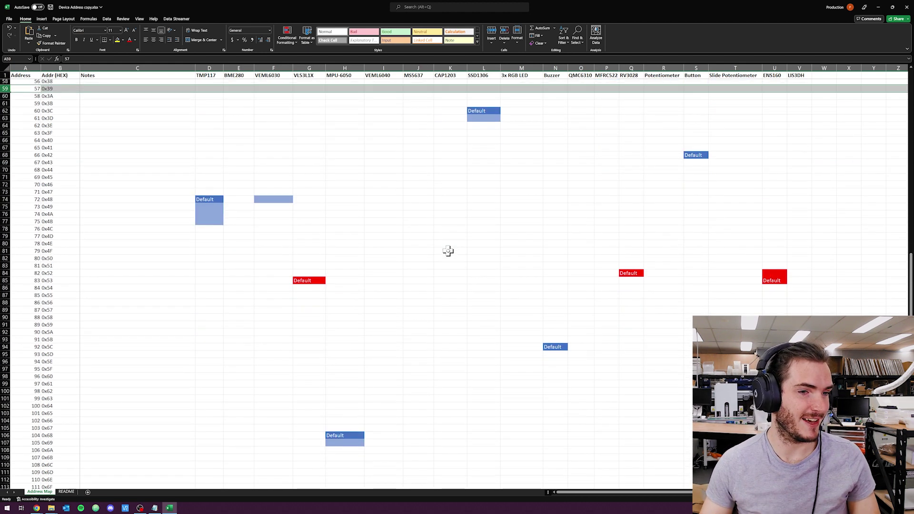
scroll(449, 252, up, 14)
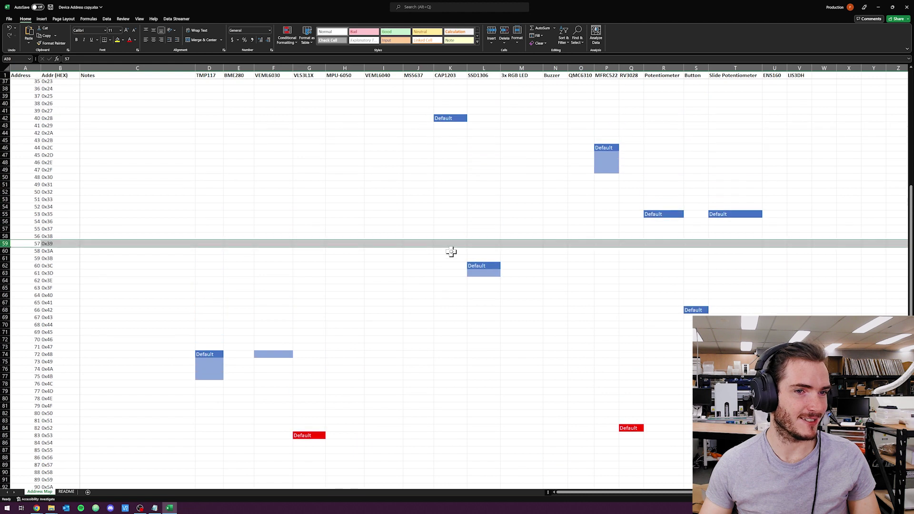
scroll(455, 253, up, 4)
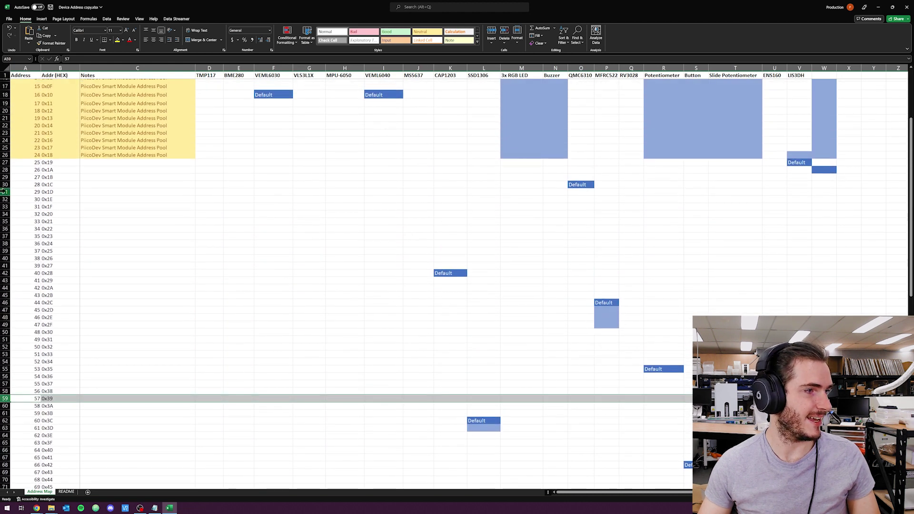
Mark the free address ranges 0x1D–0x27 and 0x33–0x3C, including the 0x37–0x38 span.
drag(4, 192, 6, 266)
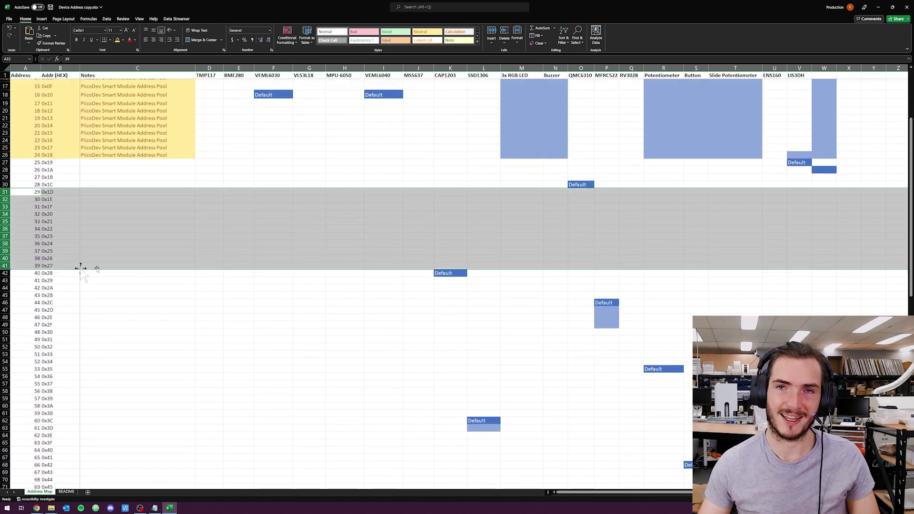
scroll(220, 270, down, 4)
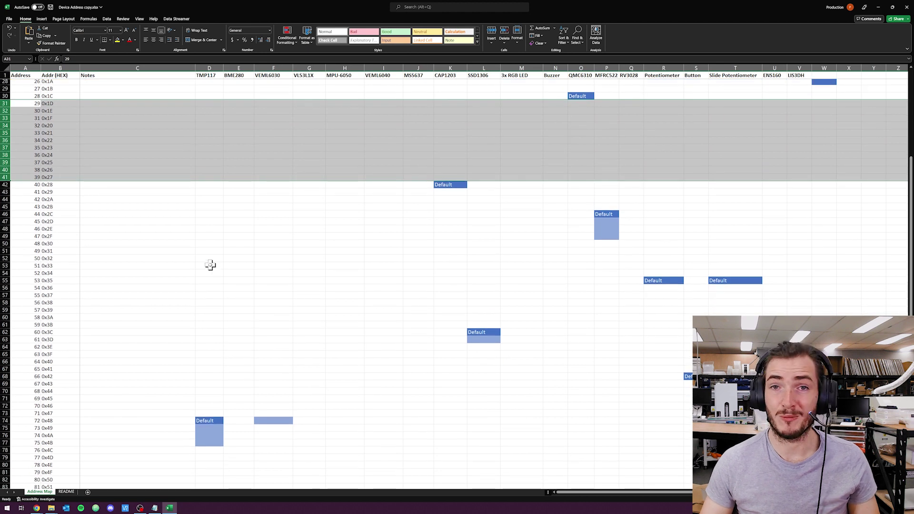
scroll(143, 281, down, 2)
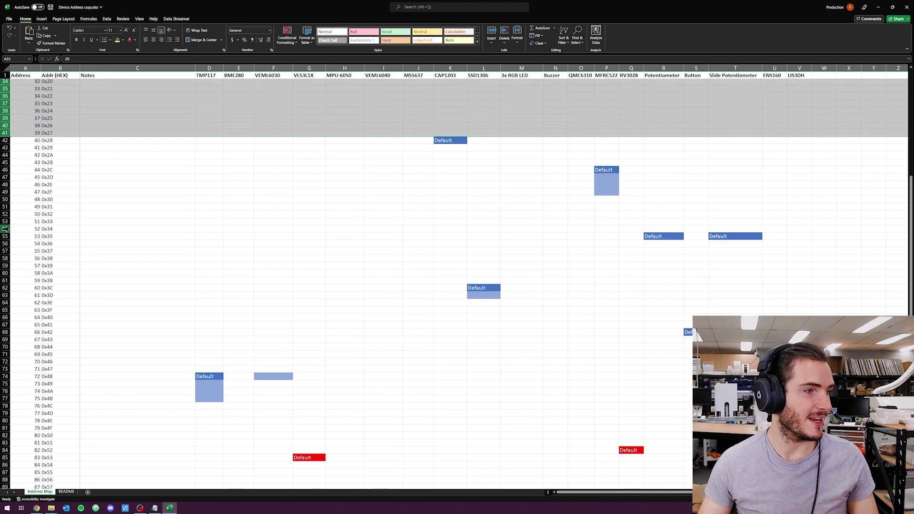
drag(4, 221, 5, 291)
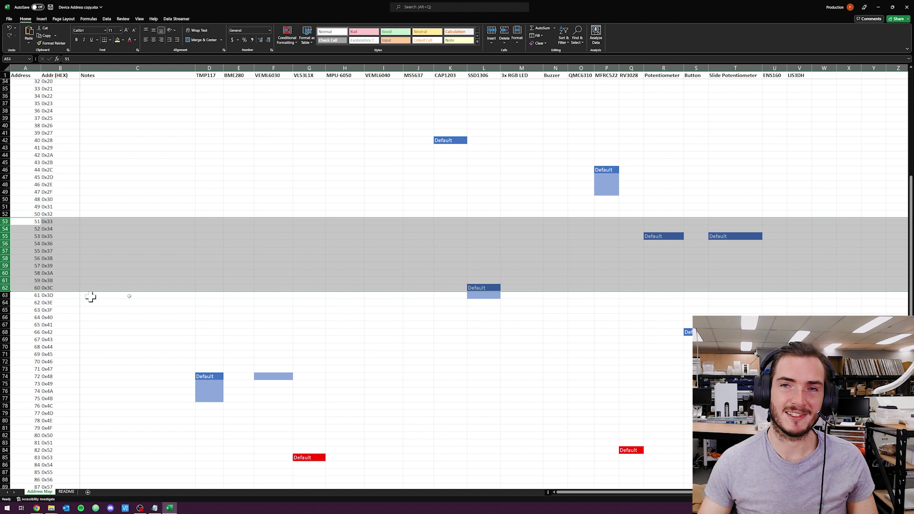
drag(528, 252, 809, 257)
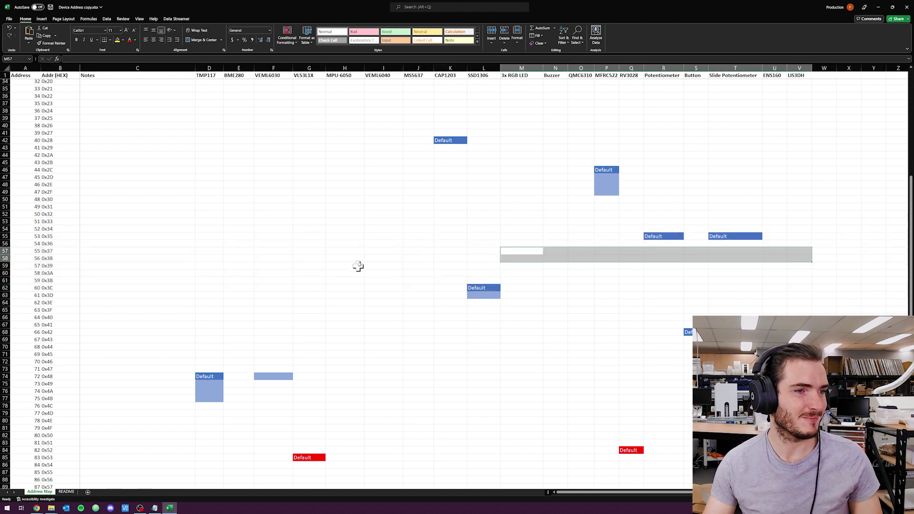
click(367, 252)
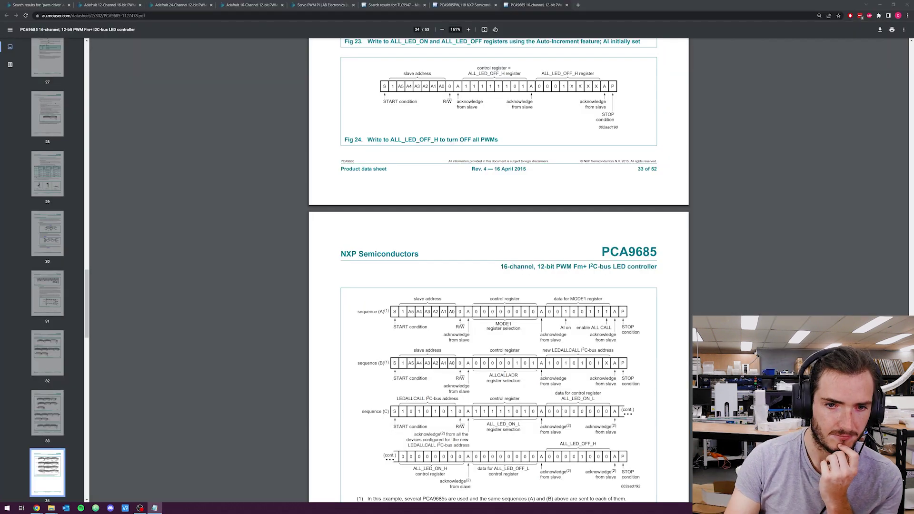
Jump to datasheet page 31, then continue to the page 44 SOT361-1 (TSSOP28) package outline.
scroll(738, 301, down, 13)
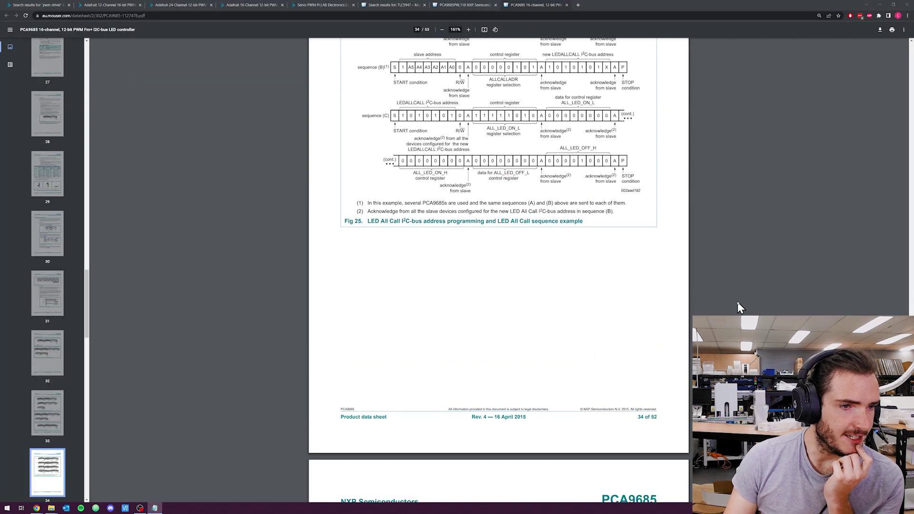
scroll(740, 301, down, 18)
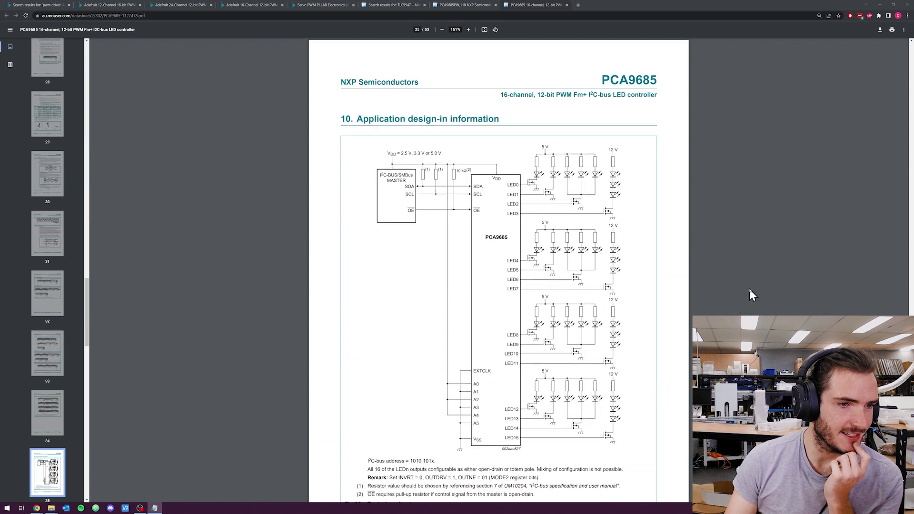
scroll(744, 291, down, 2)
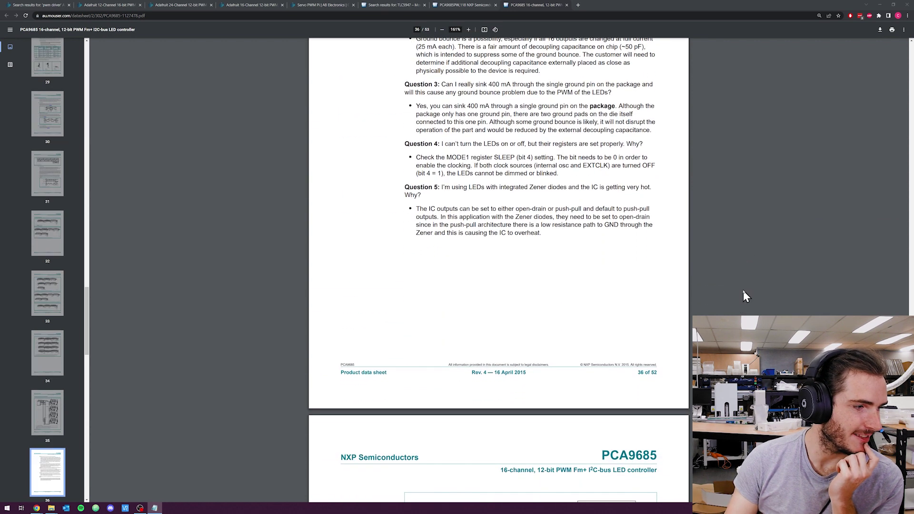
click(64, 175)
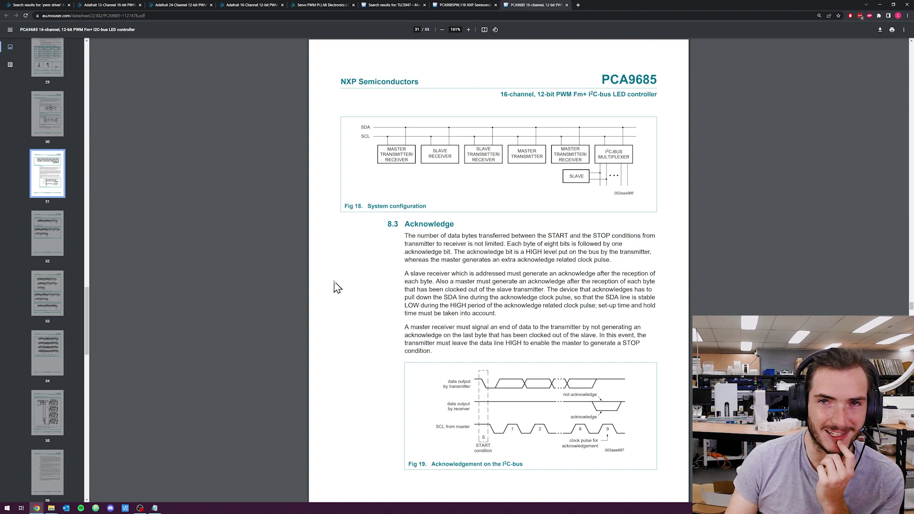
scroll(386, 305, down, 15)
scroll(386, 305, down, 20)
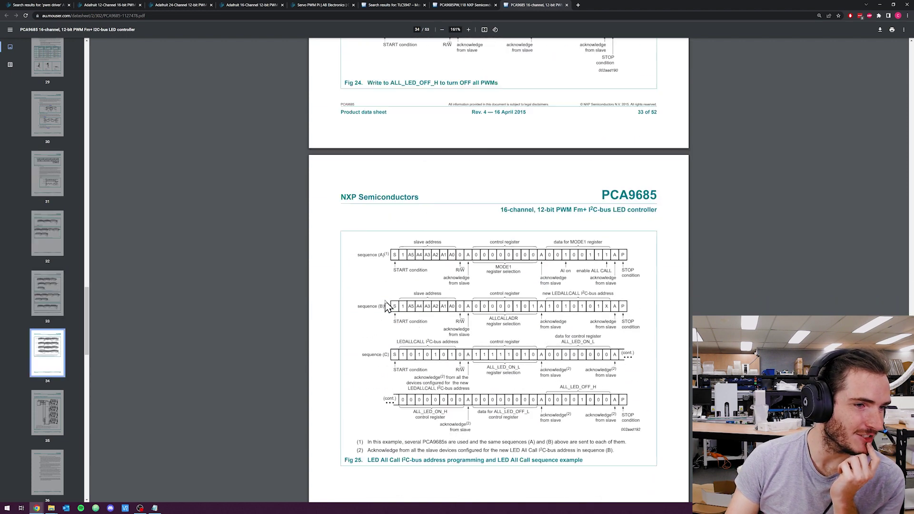
scroll(385, 305, down, 20)
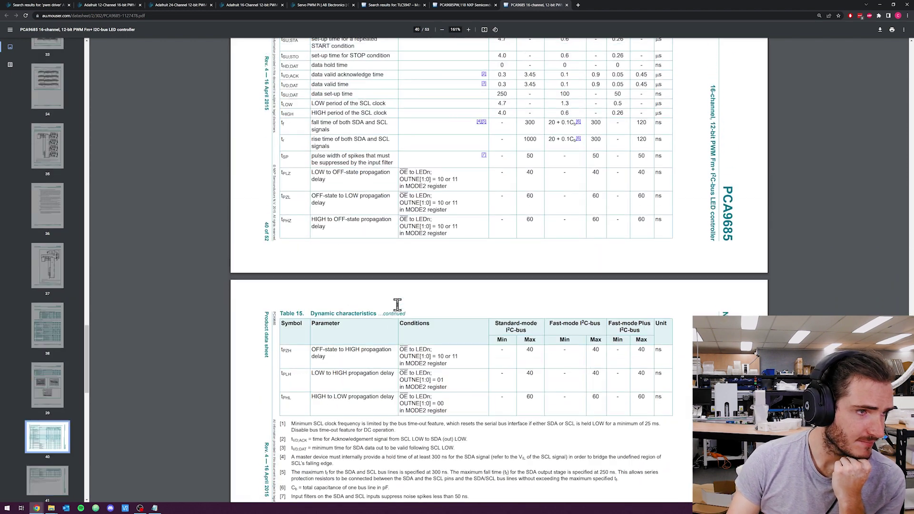
scroll(502, 208, down, 10)
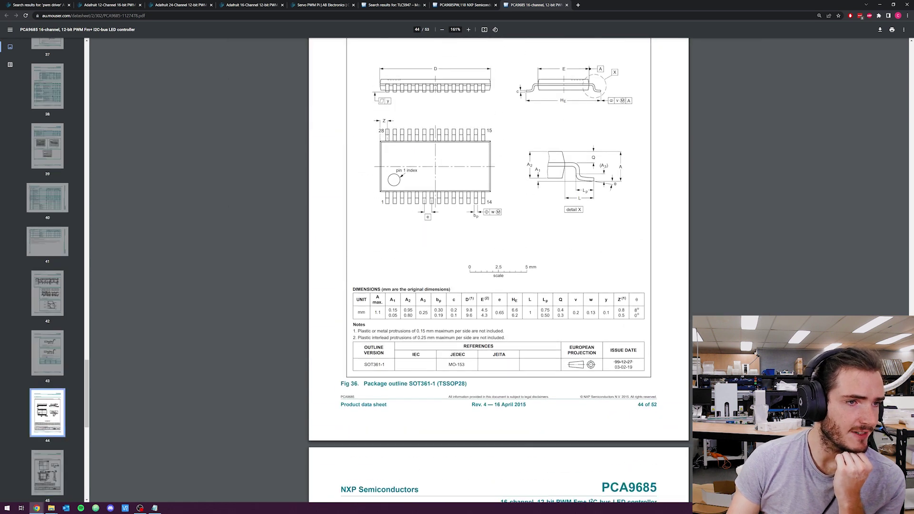
scroll(502, 208, up, 1)
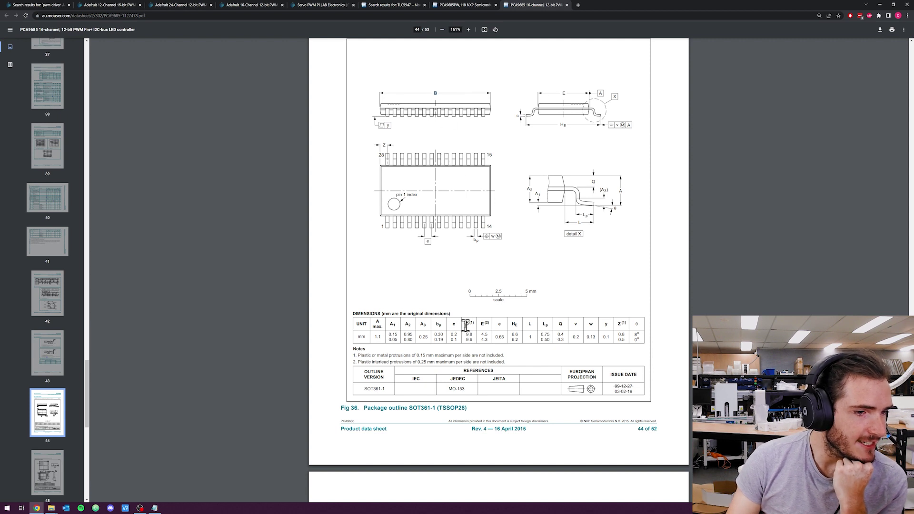
Check the TSSOP28 length (9.6–9.8 mm), then return to Core Electronics' Adafruit PCA9685 page.
drag(466, 334, 478, 334)
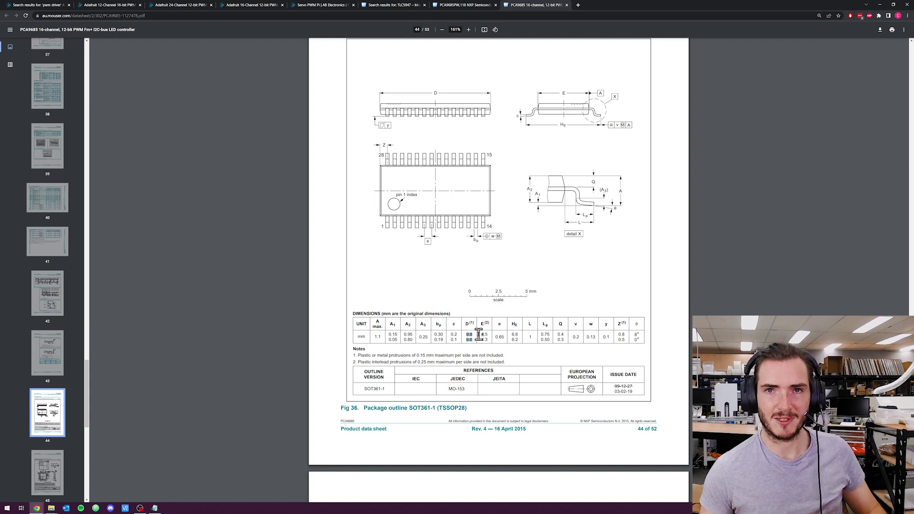
click(471, 329)
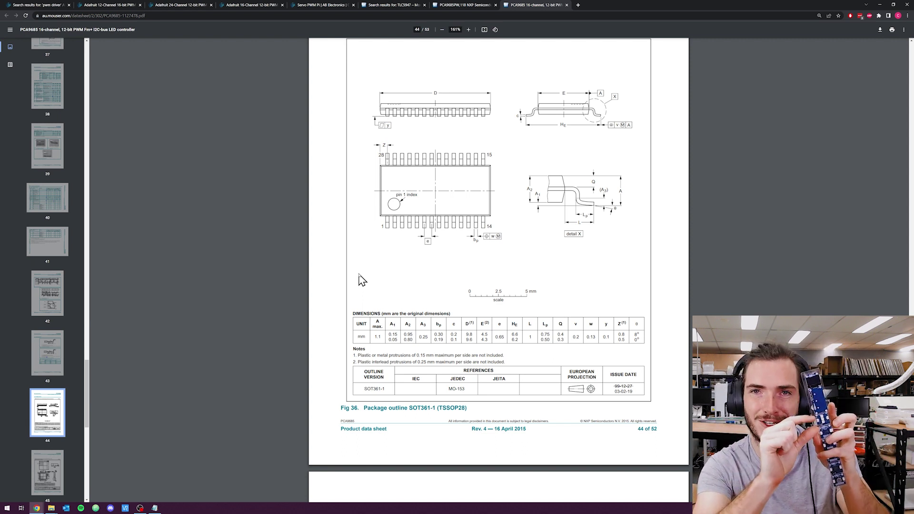
key(alt+Tab)
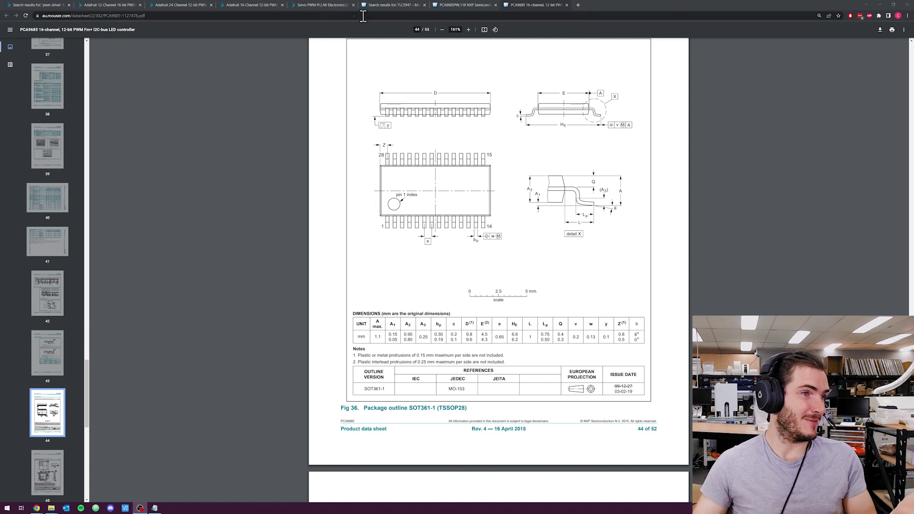
click(240, 6)
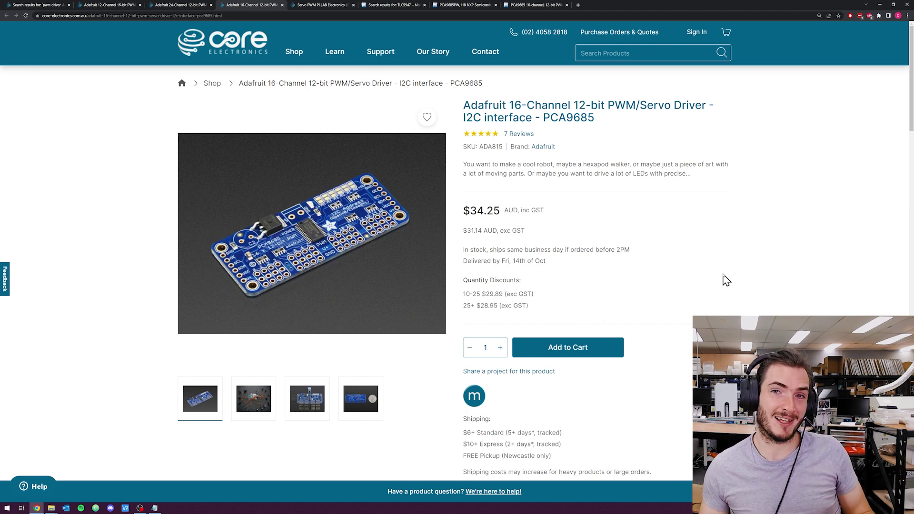
triple_click(675, 247)
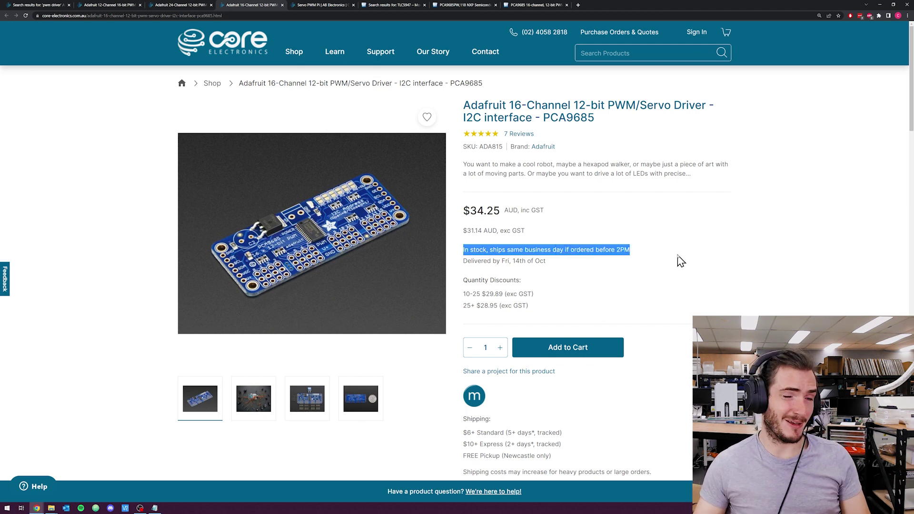